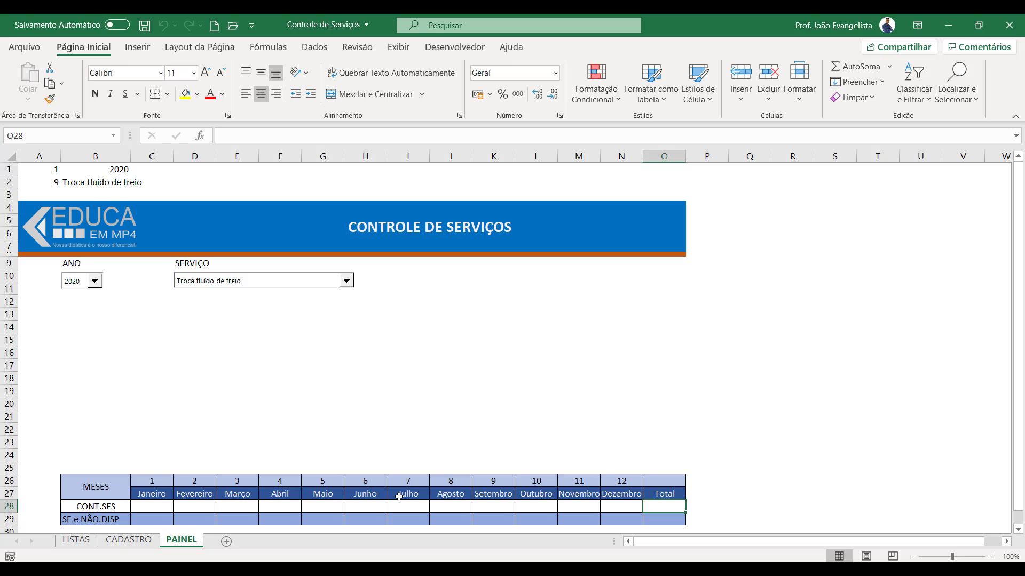
Review the service records and column headers of the table on the CADASTRO sheet down to its empty rows.
{"action": "left_click", "coordinate": [144, 543]}
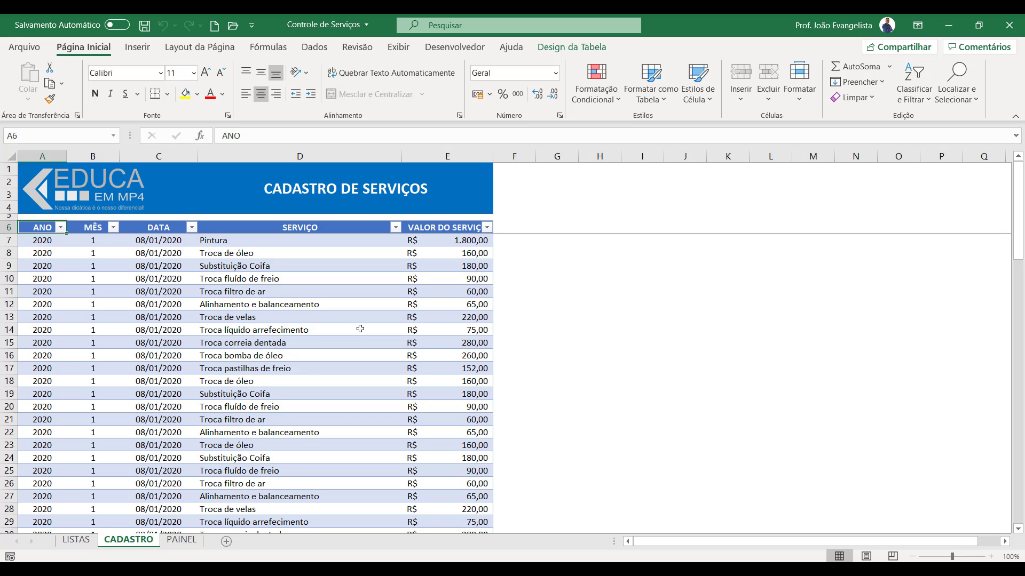
{"action": "scroll", "coordinate": [360, 328], "scroll_direction": "down", "scroll_amount": 12}
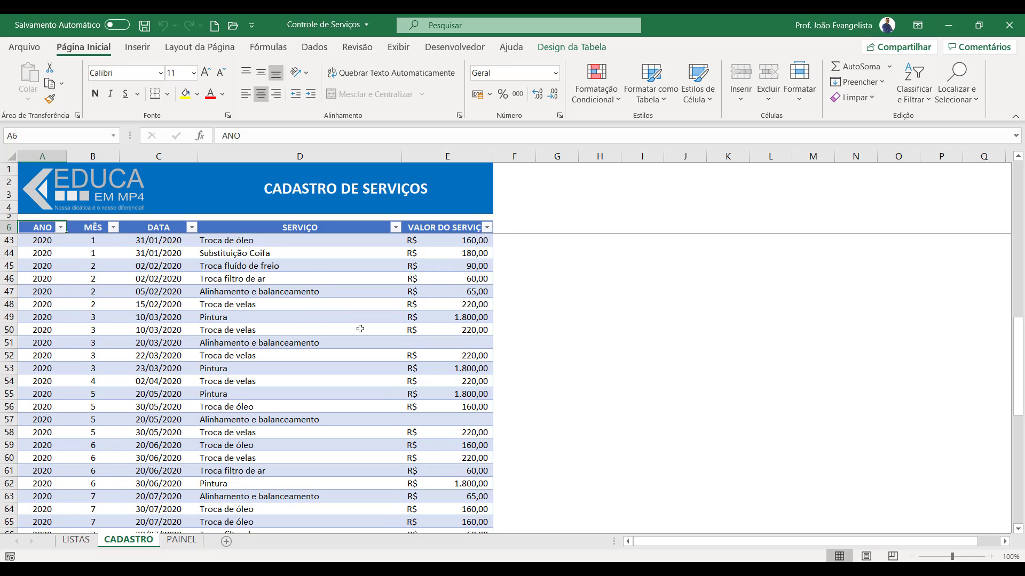
{"action": "scroll", "coordinate": [360, 329], "scroll_direction": "down", "scroll_amount": 9}
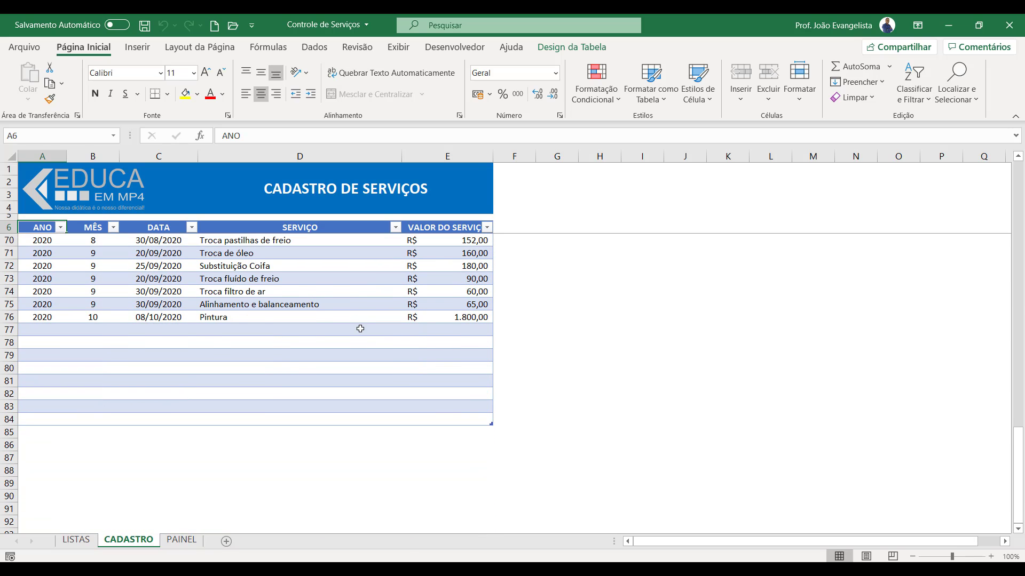
{"action": "scroll", "coordinate": [360, 329], "scroll_direction": "up", "scroll_amount": 1}
{"action": "scroll", "coordinate": [360, 329], "scroll_direction": "up", "scroll_amount": 7}
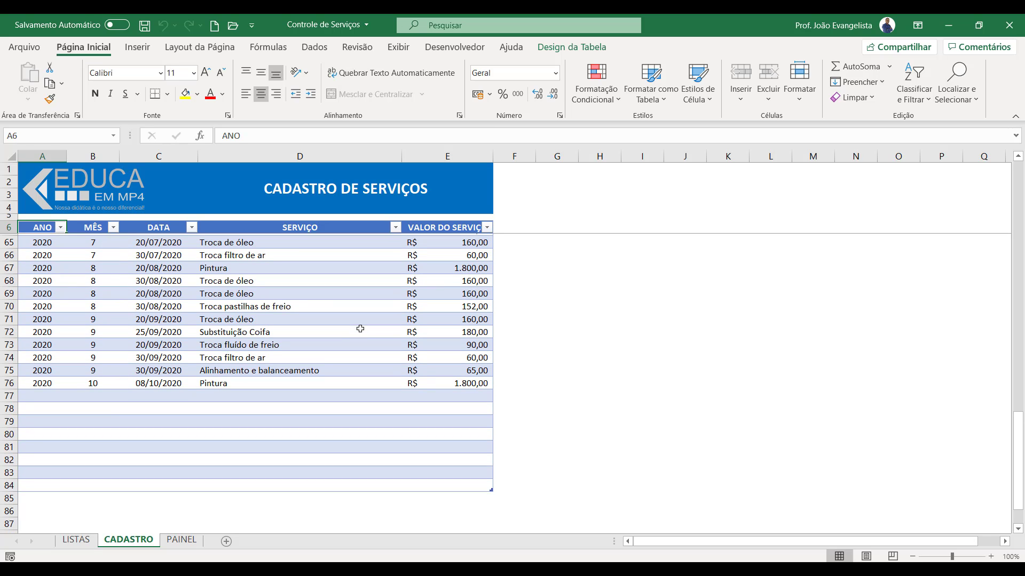
{"action": "scroll", "coordinate": [316, 428], "scroll_direction": "up", "scroll_amount": 7}
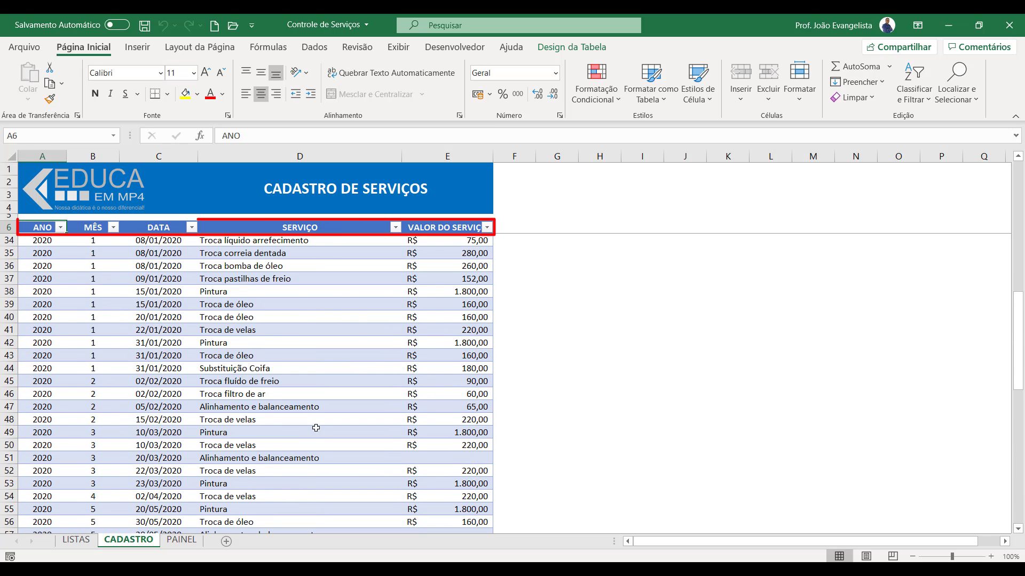
{"action": "scroll", "coordinate": [316, 428], "scroll_direction": "down", "scroll_amount": 13}
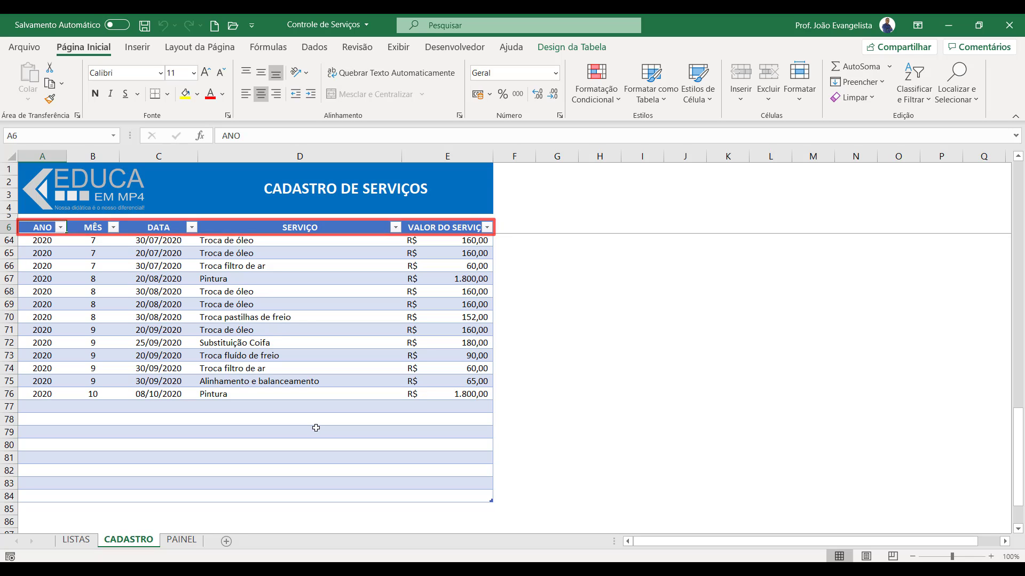
{"action": "scroll", "coordinate": [316, 428], "scroll_direction": "up", "scroll_amount": 3}
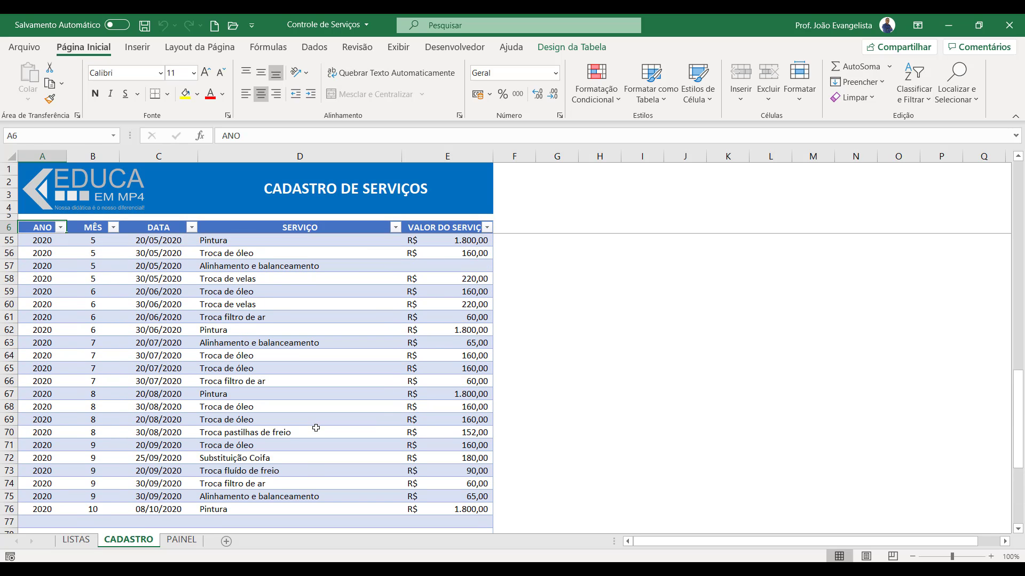
{"action": "scroll", "coordinate": [316, 428], "scroll_direction": "down", "scroll_amount": 2}
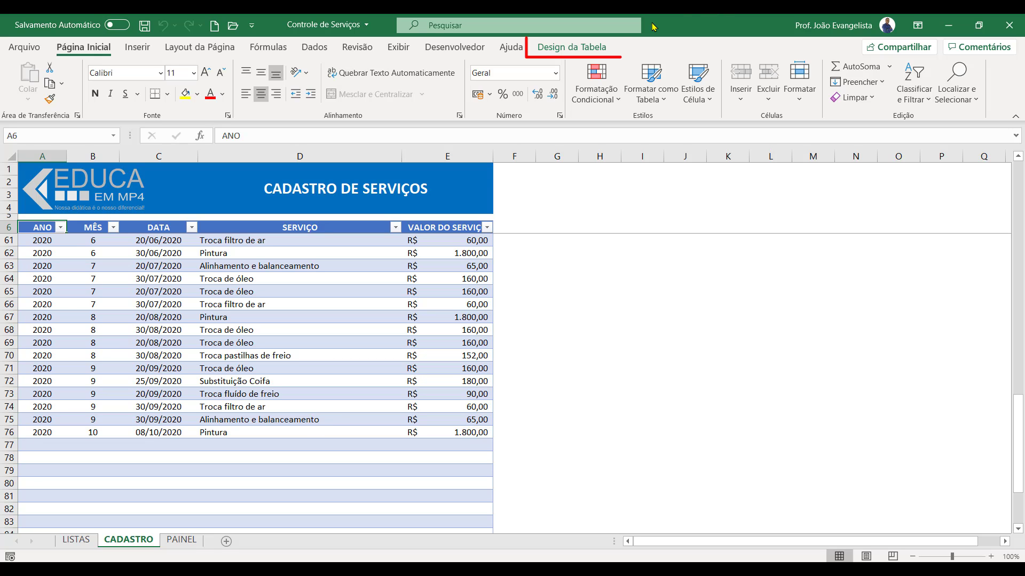
Check the service table's name and design settings, and inspect the named ranges ANO, DATA and SERVICO.
{"action": "left_click", "coordinate": [584, 52]}
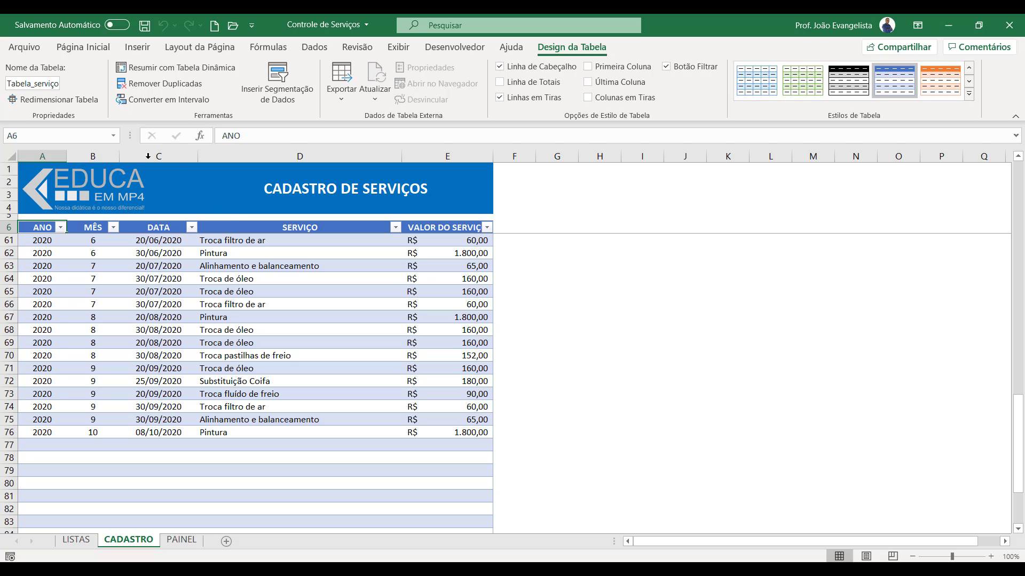
{"action": "left_click", "coordinate": [115, 138]}
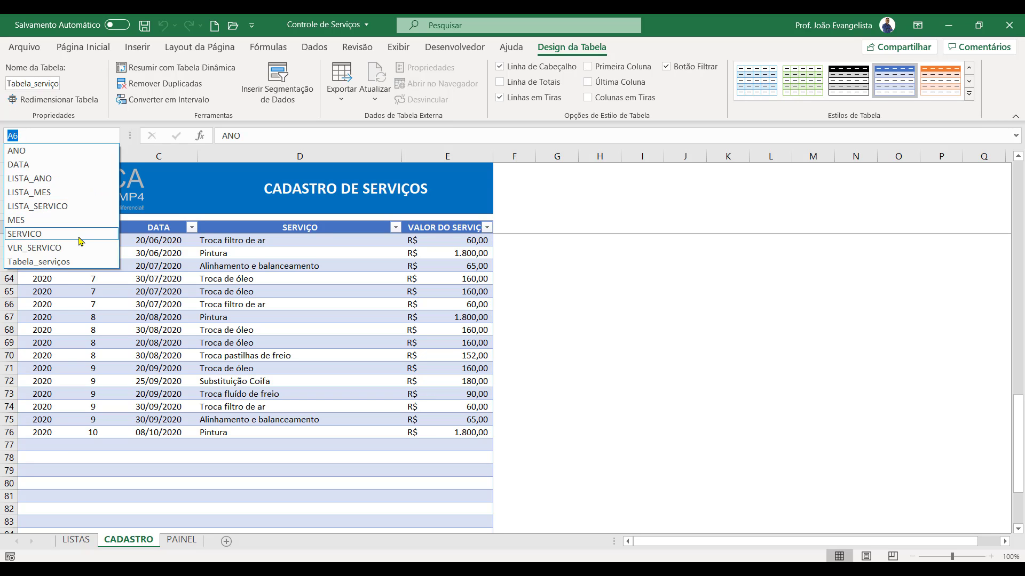
{"action": "left_click", "coordinate": [63, 151]}
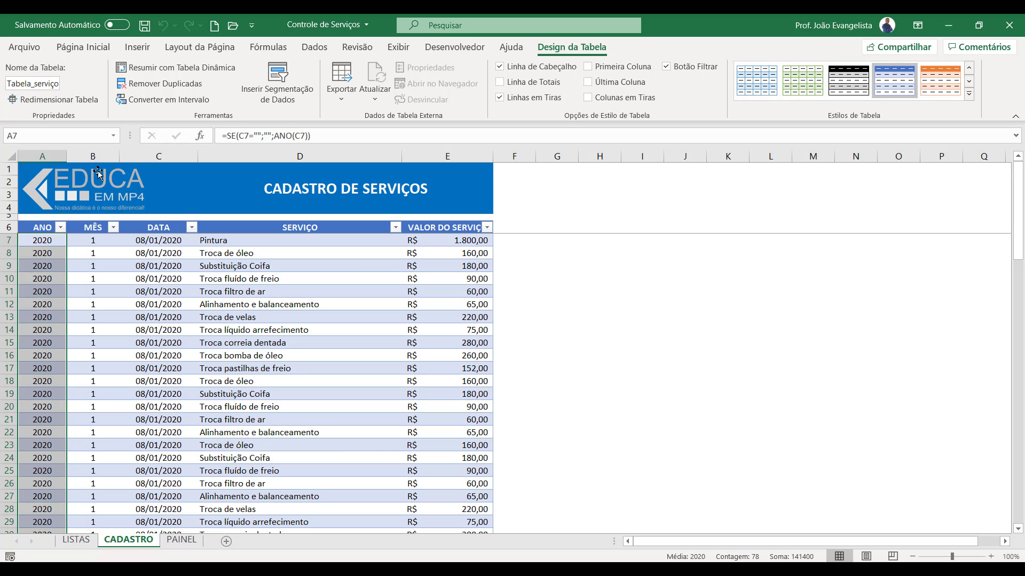
{"action": "left_click", "coordinate": [113, 140]}
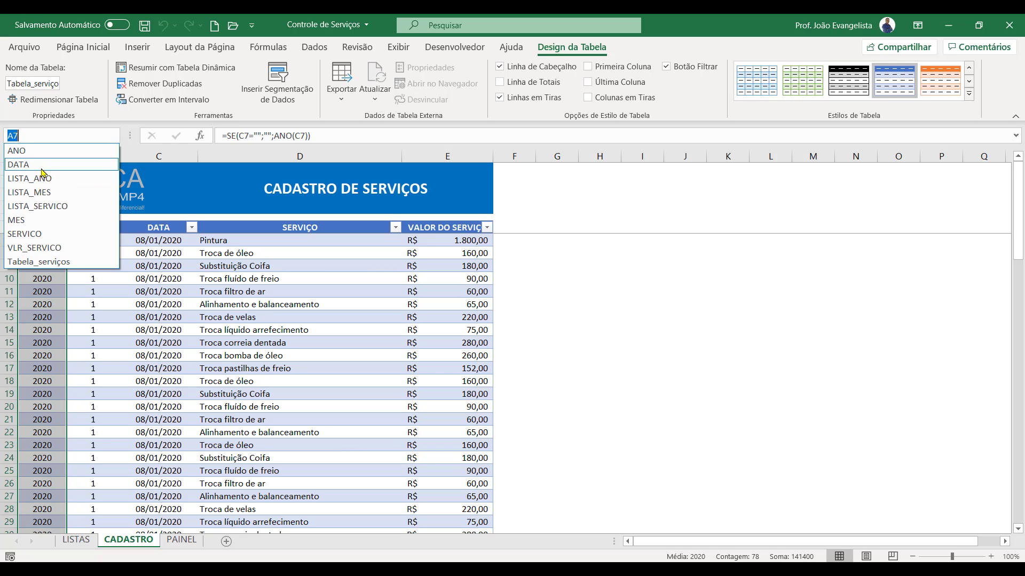
{"action": "left_click", "coordinate": [40, 162]}
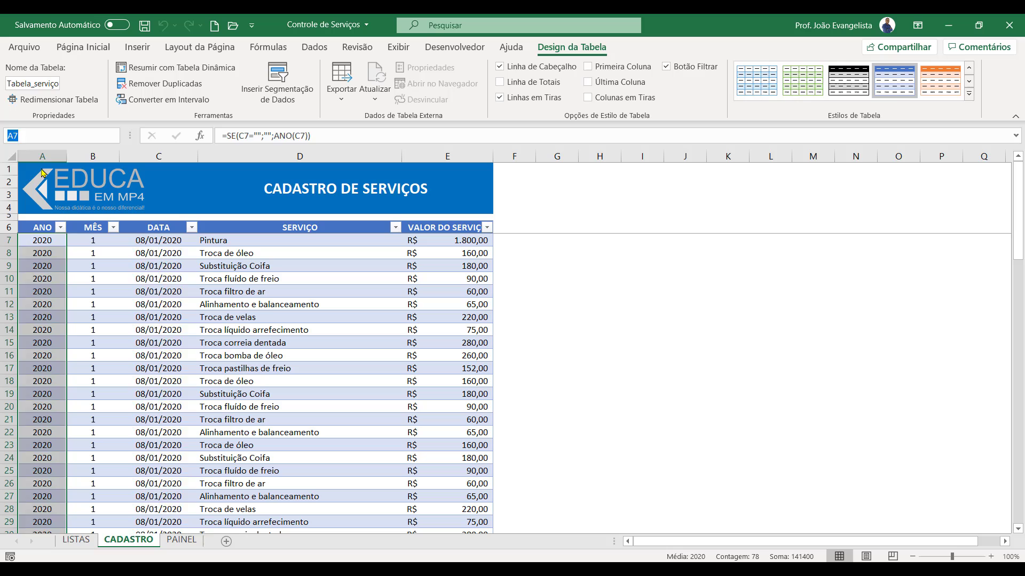
{"action": "left_click", "coordinate": [113, 135]}
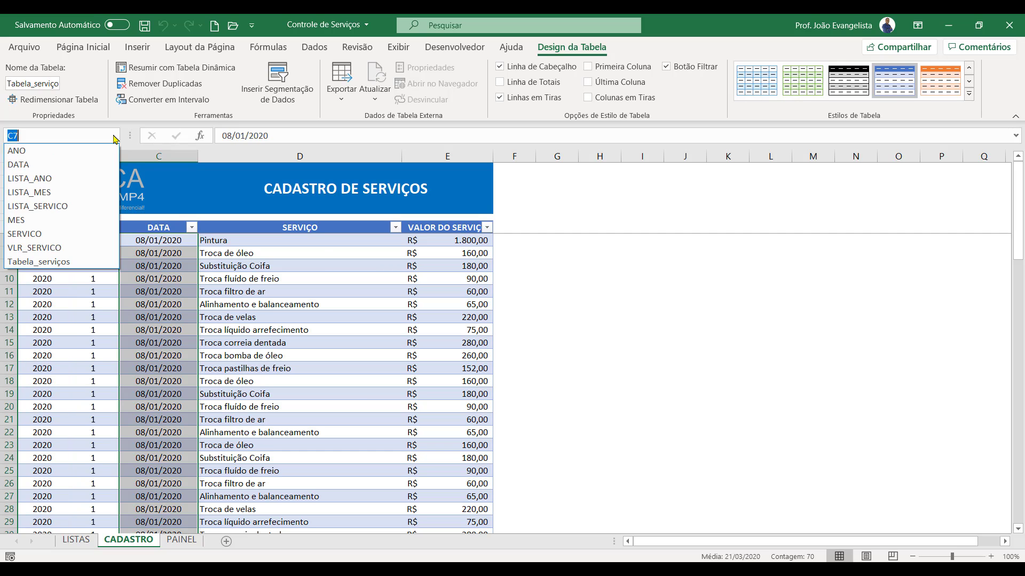
{"action": "left_click", "coordinate": [77, 234]}
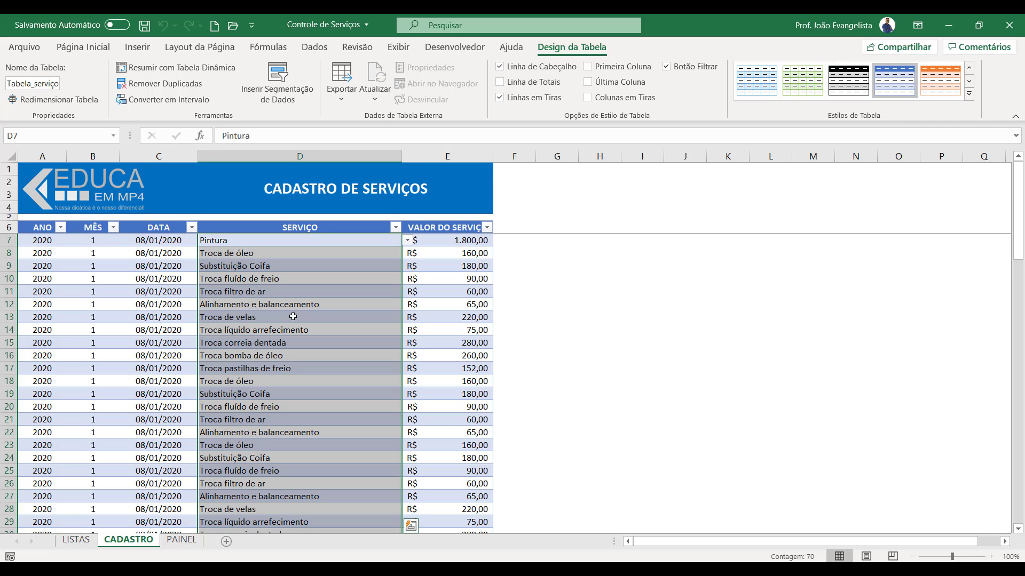
Examine the source lists on the LISTAS sheet and the service options offered in cell D77 of CADASTRO.
{"action": "left_click", "coordinate": [88, 542]}
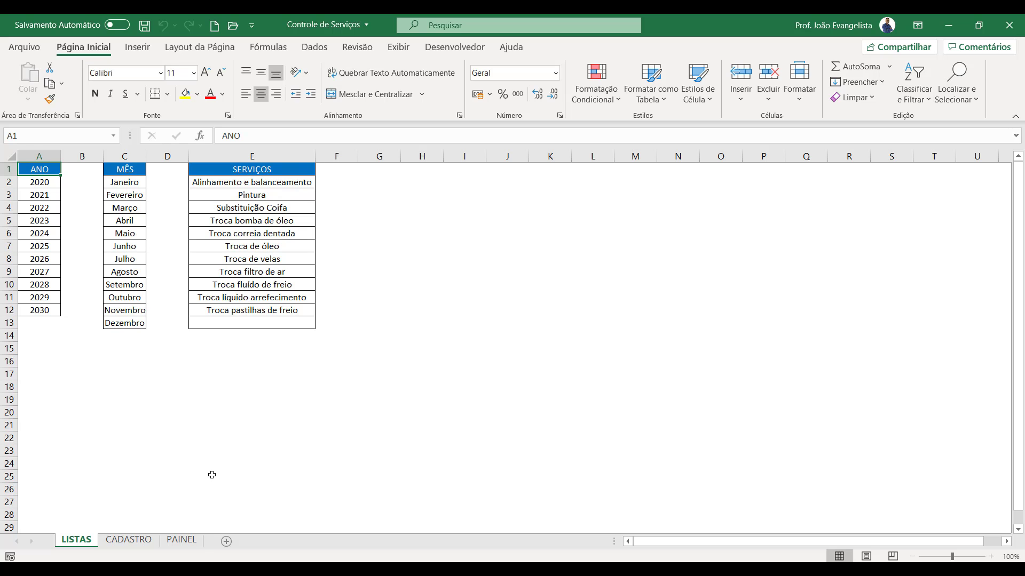
{"action": "left_click", "coordinate": [138, 545]}
{"action": "scroll", "coordinate": [369, 400], "scroll_direction": "down", "scroll_amount": 8}
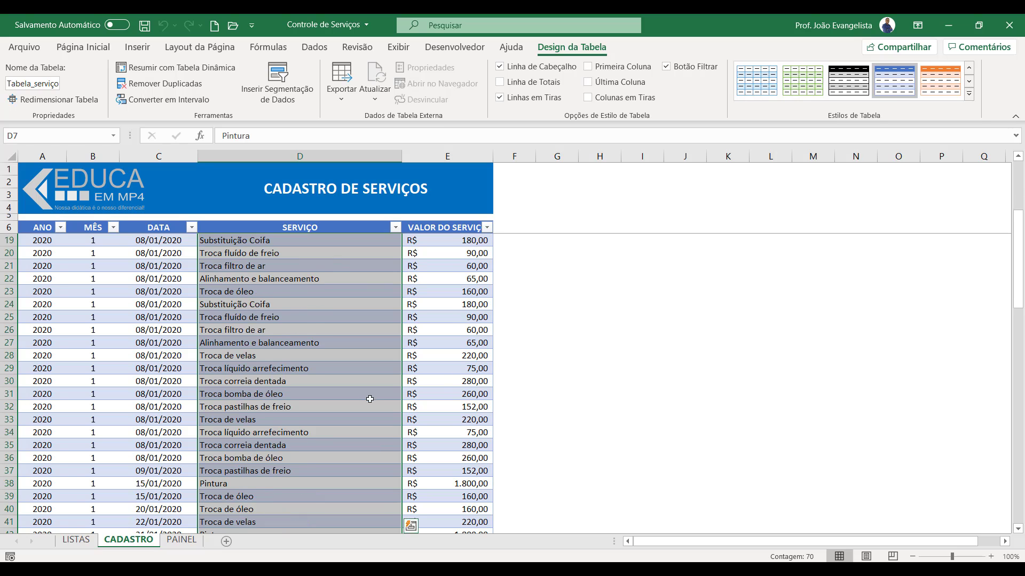
{"action": "scroll", "coordinate": [370, 400], "scroll_direction": "down", "scroll_amount": 14}
{"action": "scroll", "coordinate": [370, 400], "scroll_direction": "up", "scroll_amount": 2}
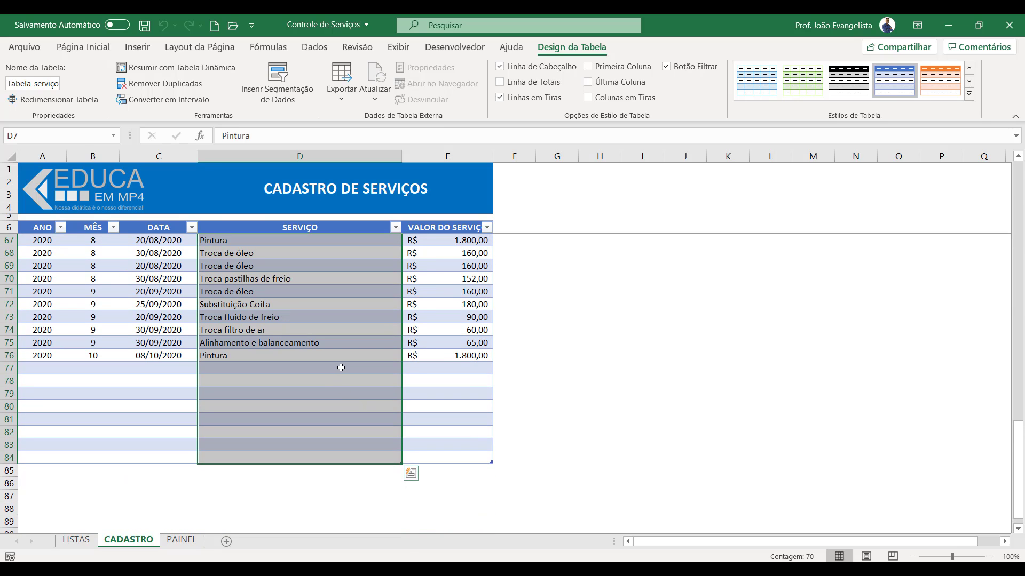
{"action": "left_click", "coordinate": [341, 367]}
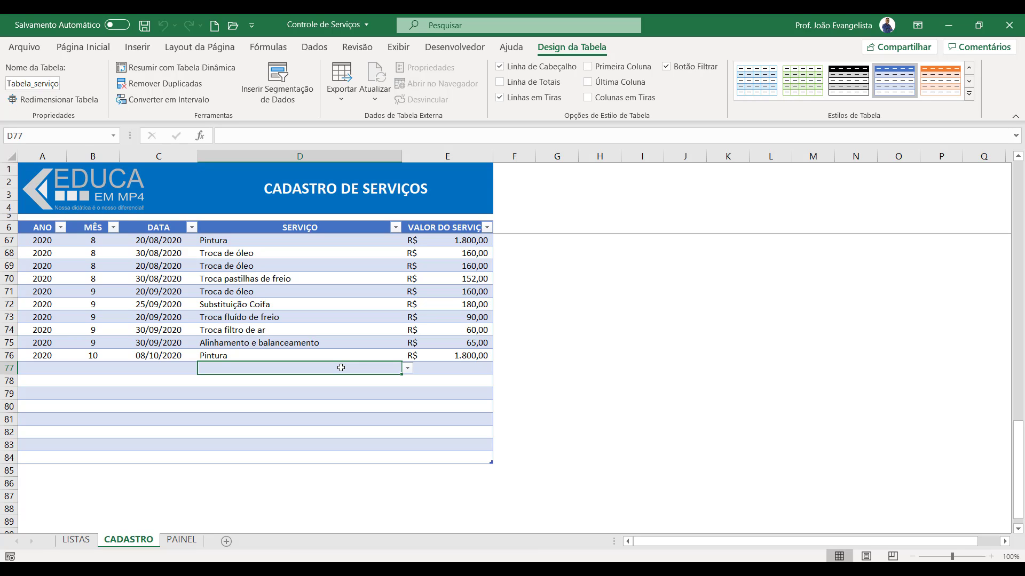
{"action": "left_click", "coordinate": [407, 369]}
{"action": "left_click_drag", "start_coordinate": [407, 425], "coordinate": [413, 392]}
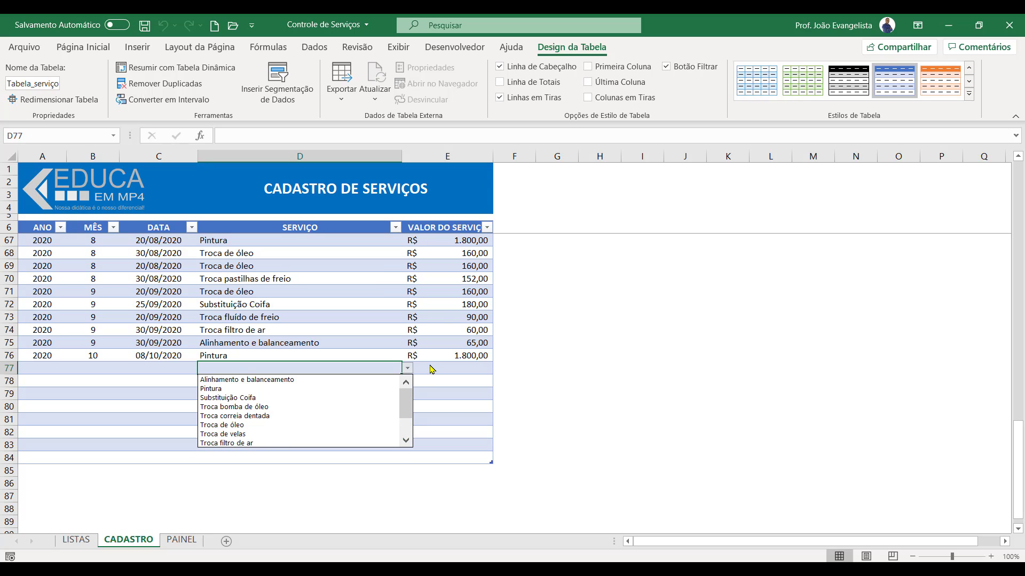
{"action": "key", "text": "Escape"}
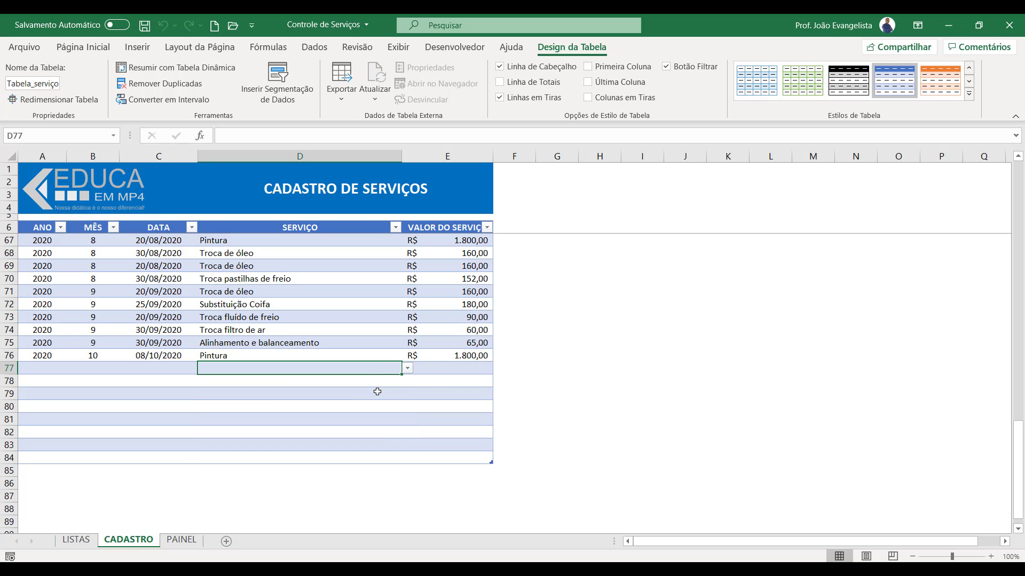
On the PAINEL sheet, choose Alinhamento e balanceamento as the SERVIÇO.
{"action": "left_click", "coordinate": [184, 541]}
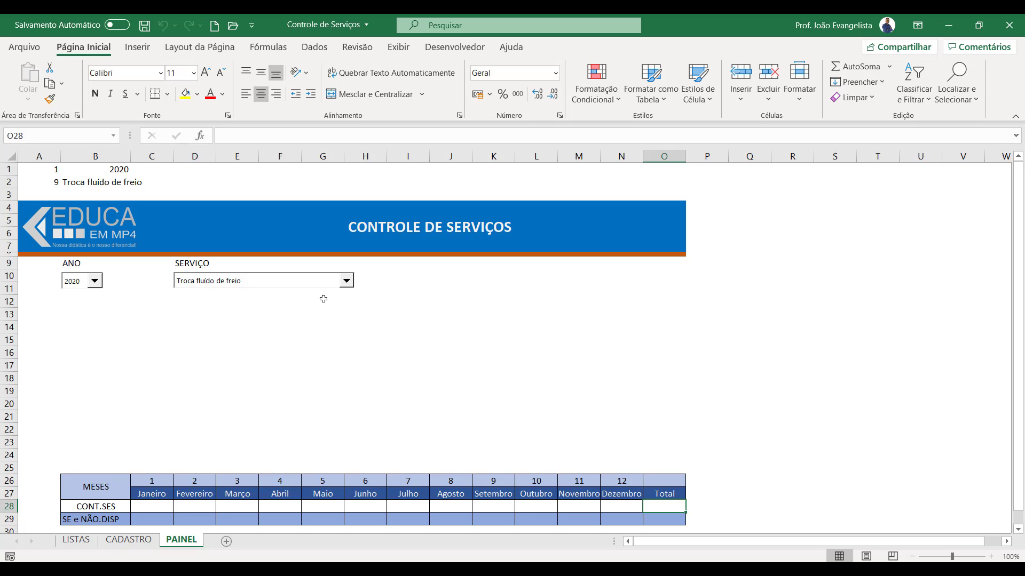
{"action": "left_click", "coordinate": [346, 282]}
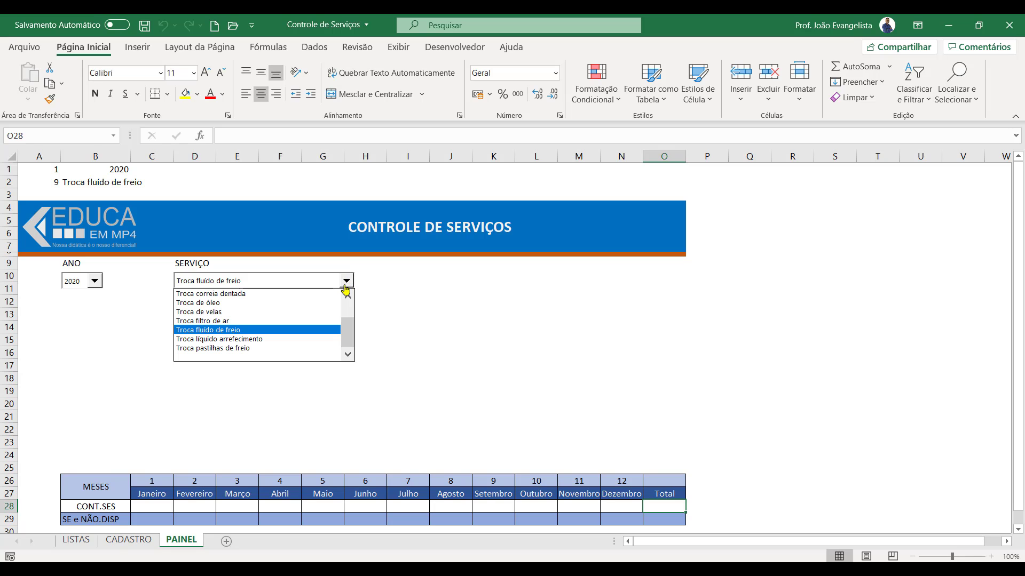
{"action": "mouse_move", "coordinate": [348, 334]}
{"action": "left_mouse_down"}
{"action": "mouse_move", "coordinate": [347, 316]}
{"action": "mouse_move", "coordinate": [347, 345]}
{"action": "left_mouse_up"}
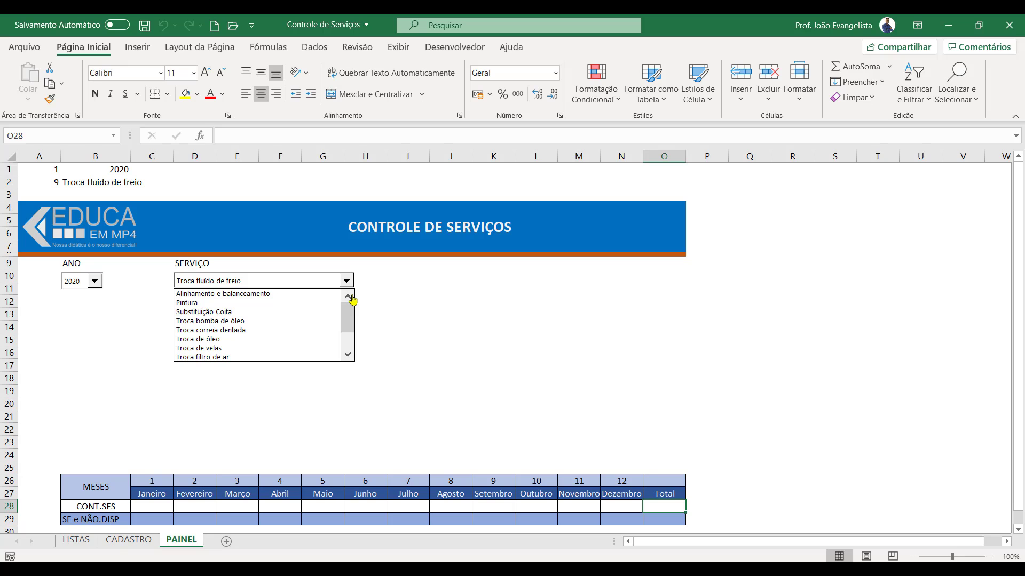
{"action": "left_click", "coordinate": [260, 295]}
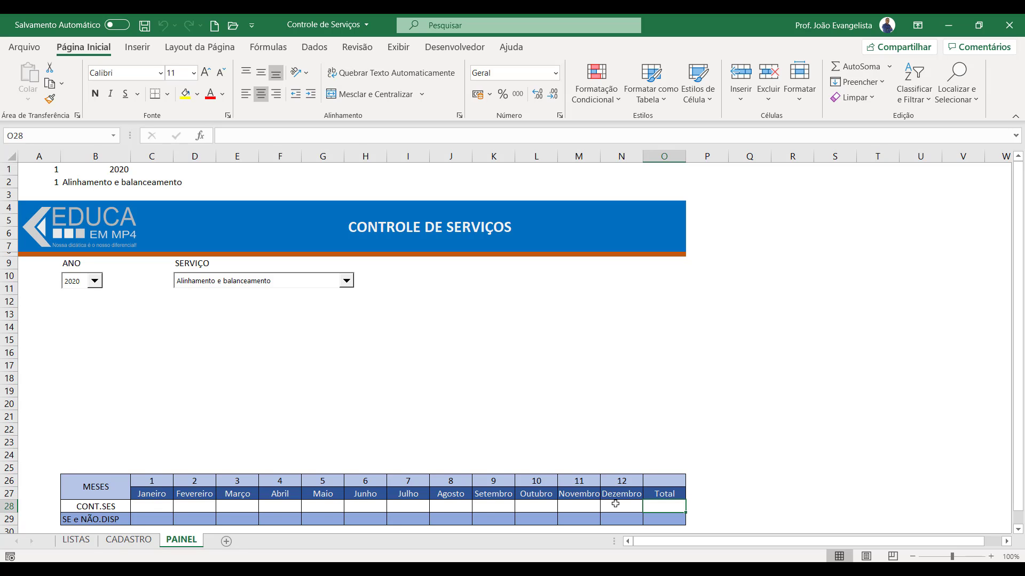
From PAINEL cell C28, locate the cells covered by the named range MES.
{"action": "left_click", "coordinate": [154, 508]}
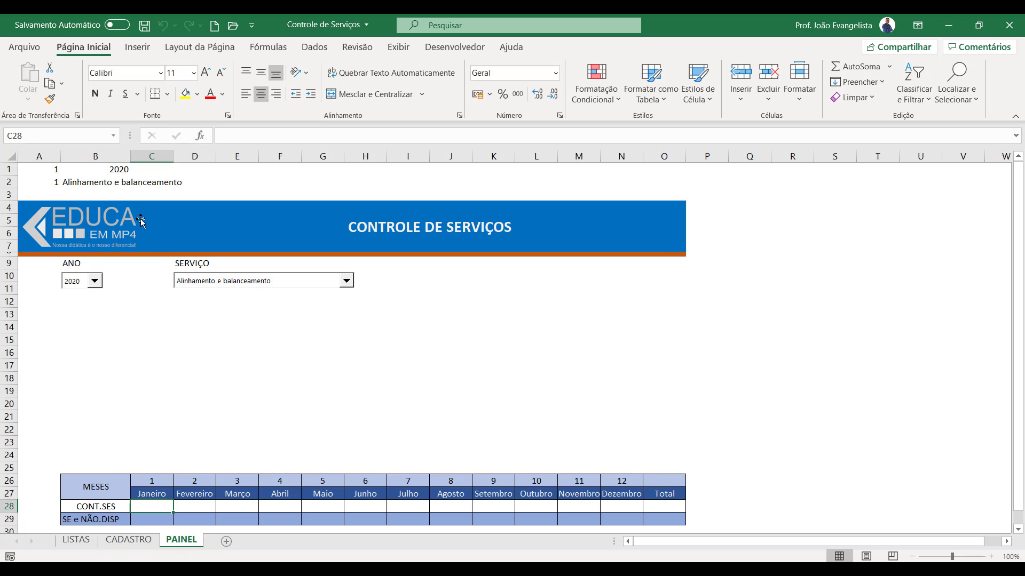
{"action": "left_click", "coordinate": [113, 136]}
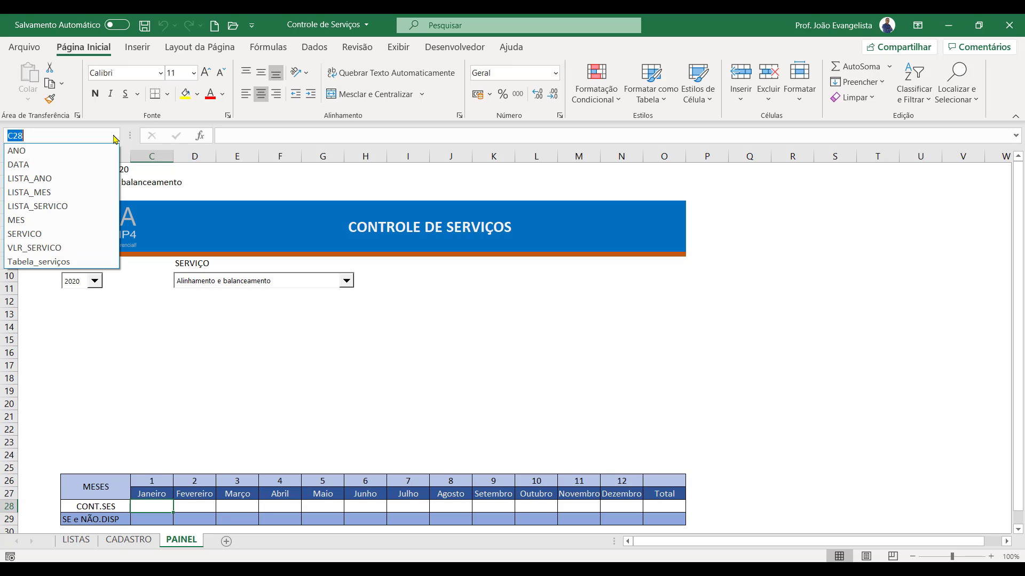
{"action": "left_click", "coordinate": [59, 220]}
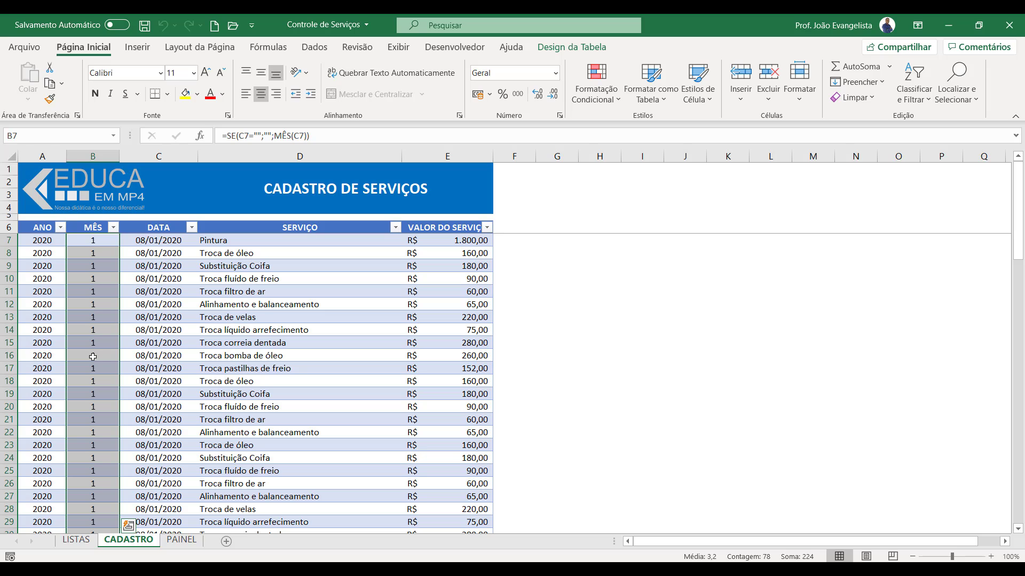
In PAINEL cell C28, start a CONT.SES formula whose first criteria pair matches the named range ANO against absolute cell $B$1.
{"action": "left_click", "coordinate": [184, 542]}
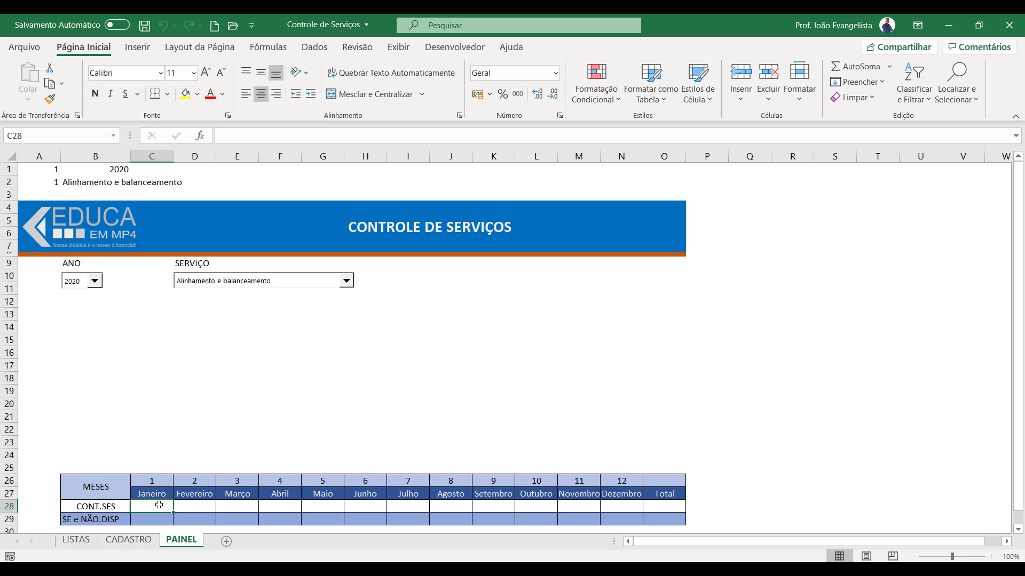
{"action": "type", "text": "=CO"}
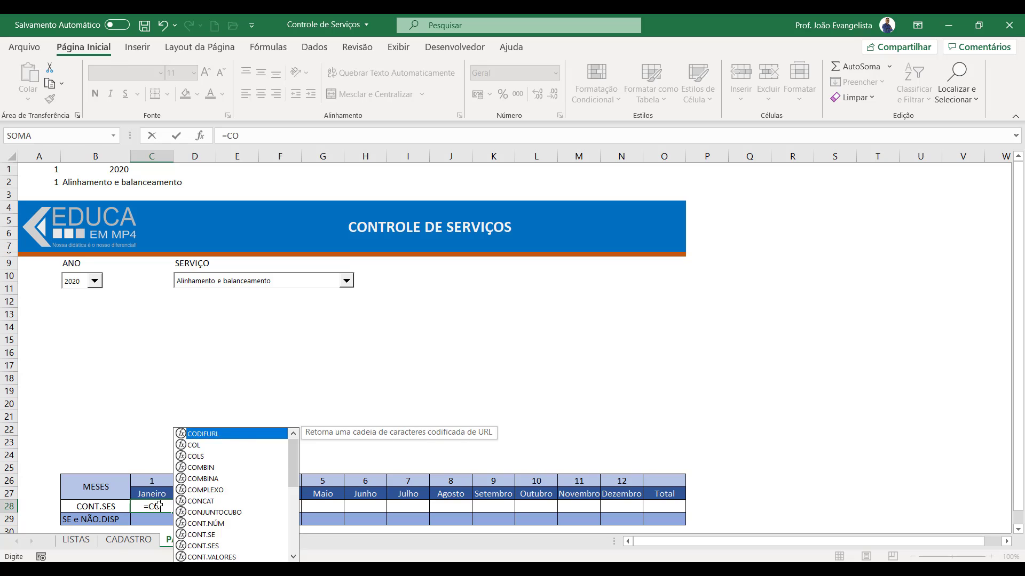
{"action": "type", "text": "NT.SES"}
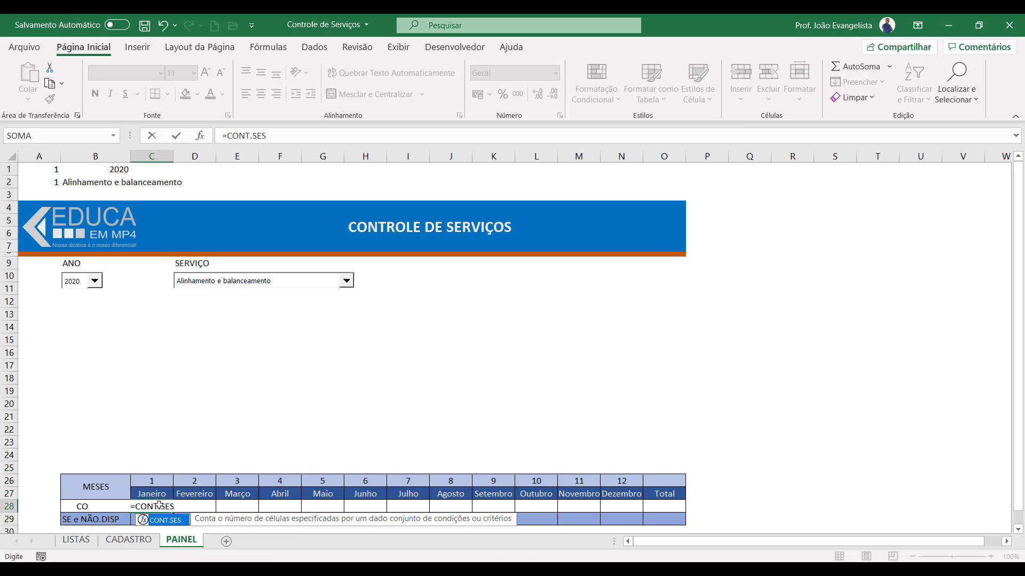
{"action": "type", "text": "("}
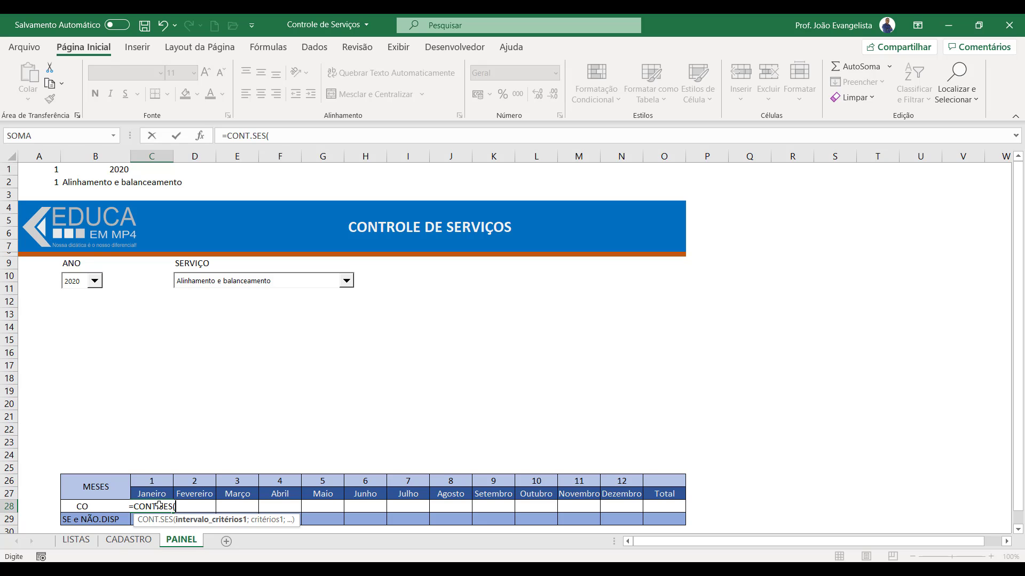
{"action": "type", "text": "ANO"}
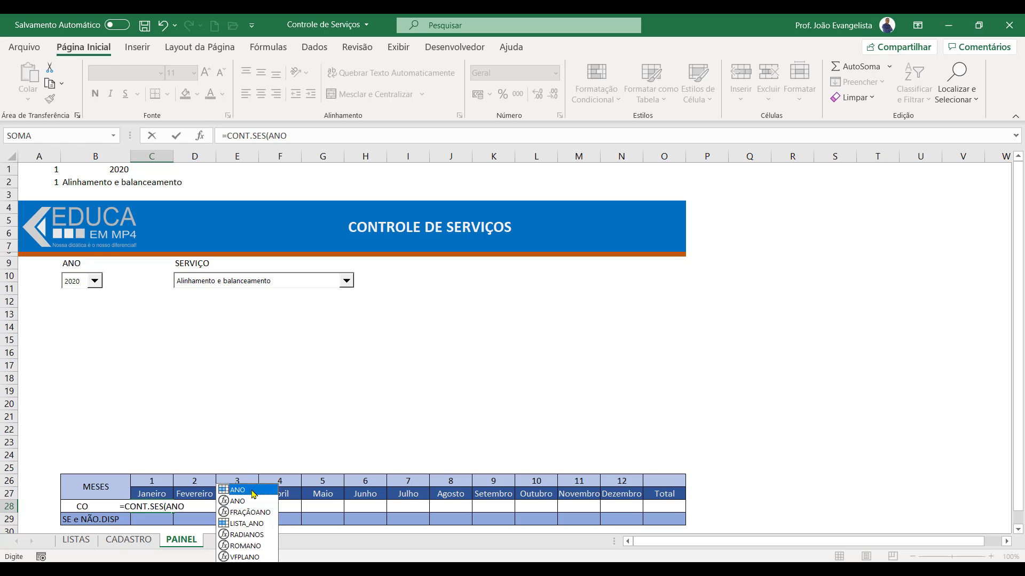
{"action": "double_click", "coordinate": [252, 491]}
{"action": "type", "text": ";"}
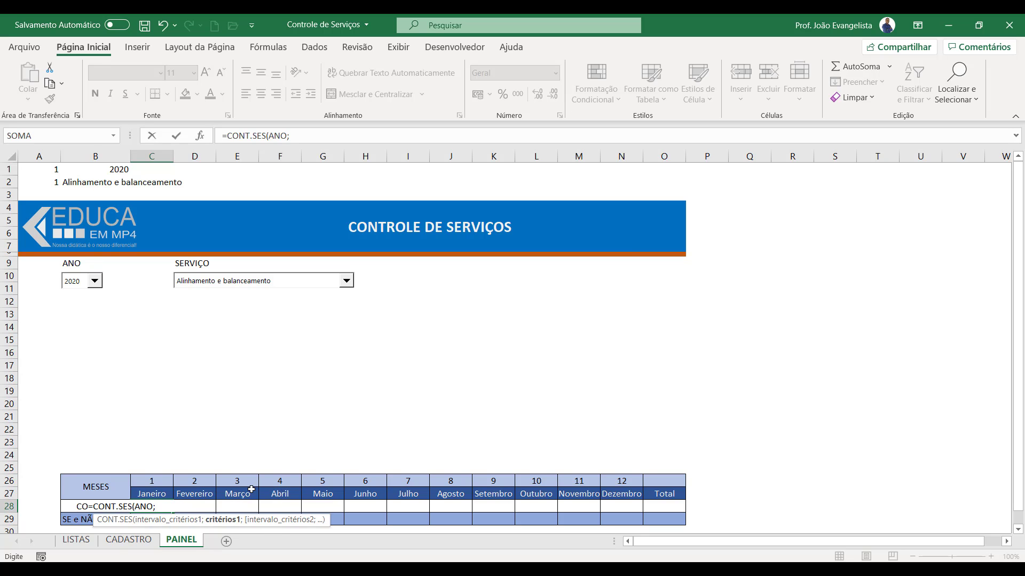
{"action": "left_click", "coordinate": [101, 168]}
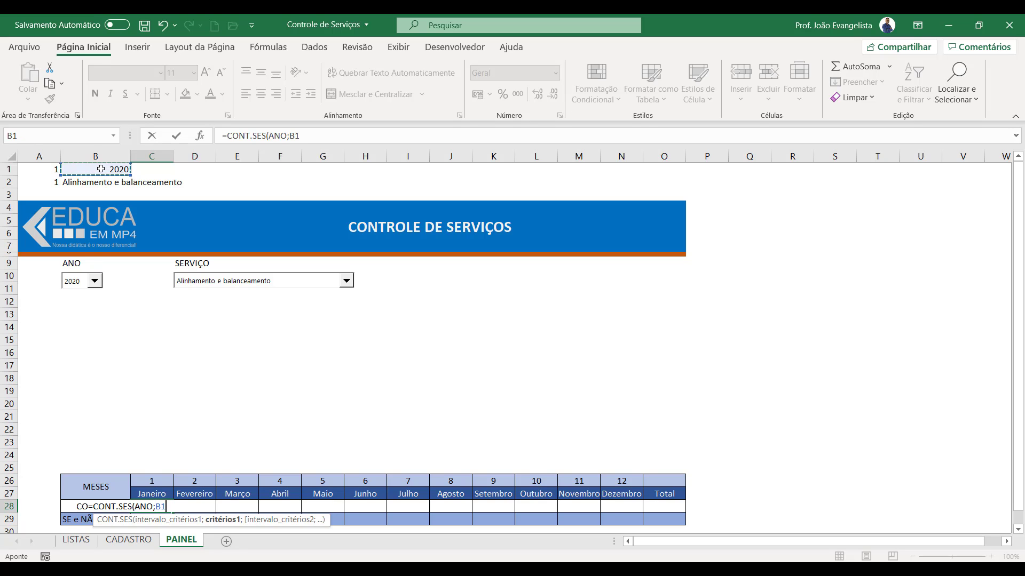
{"action": "key", "text": "F4"}
{"action": "type", "text": ";"}
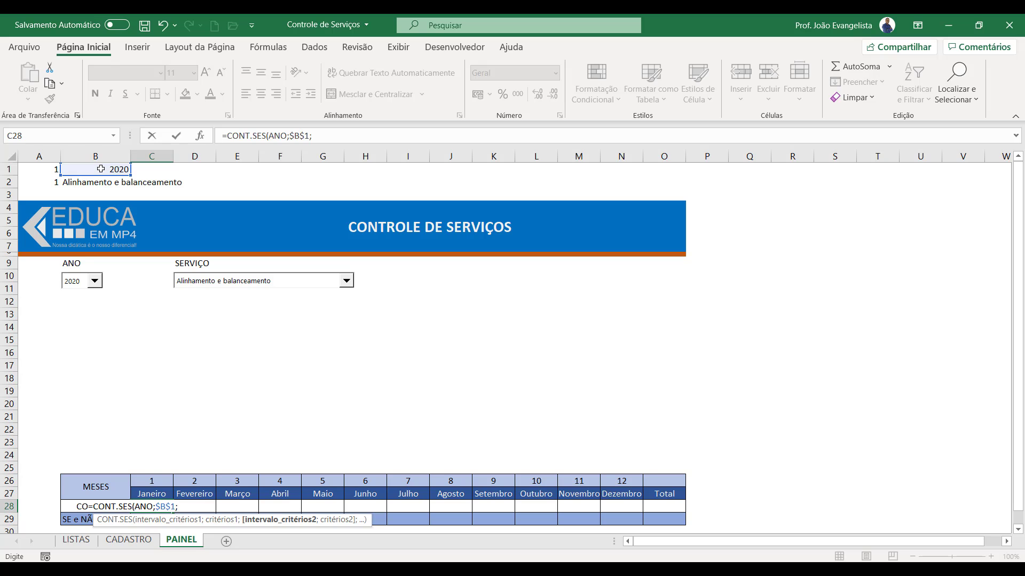
Add a second criteria pair to the CONT.SES formula, matching the named range SERVICO against absolute cell $B$2.
{"action": "type", "text": "SERVI"}
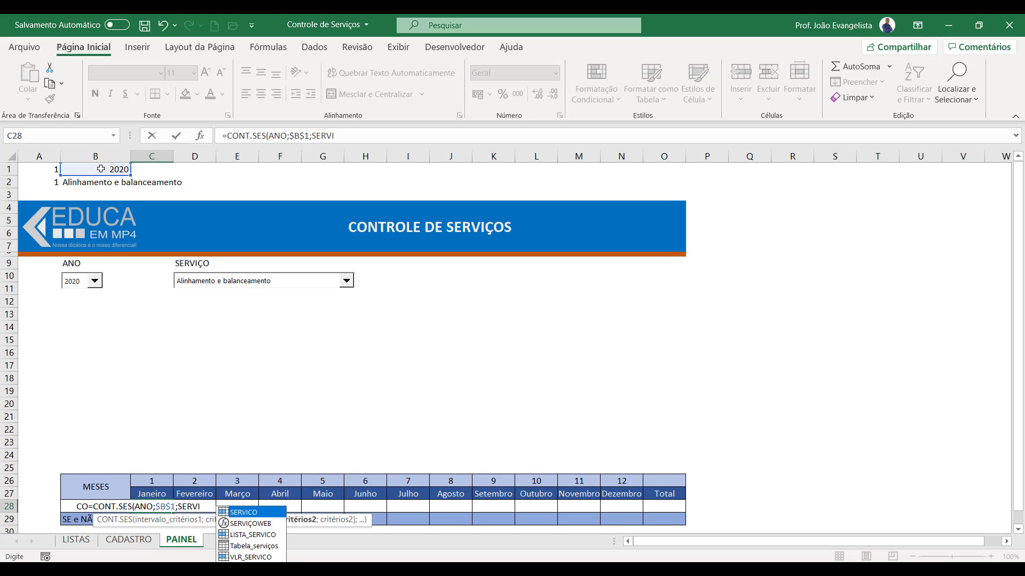
{"action": "double_click", "coordinate": [265, 516]}
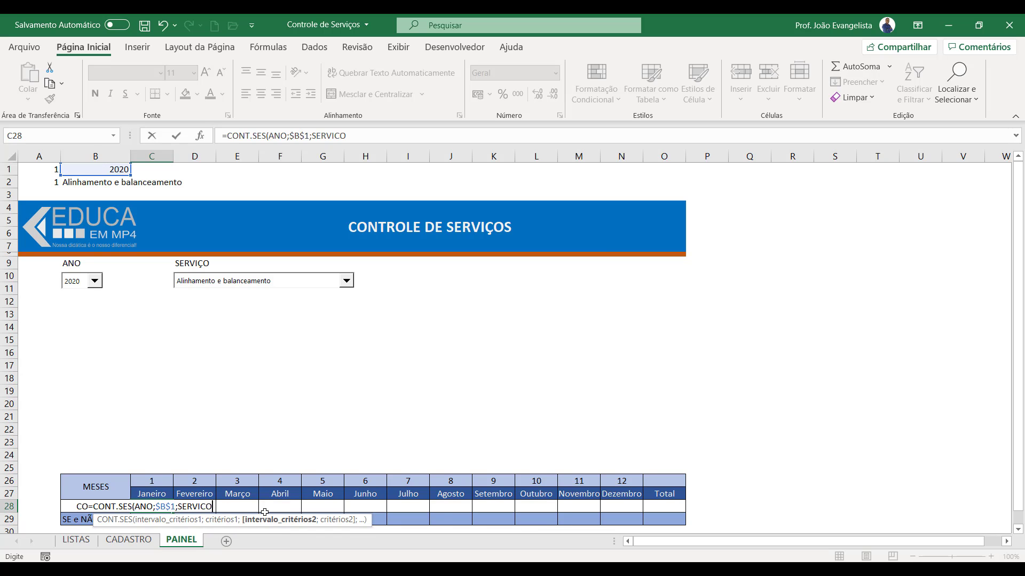
{"action": "type", "text": ";"}
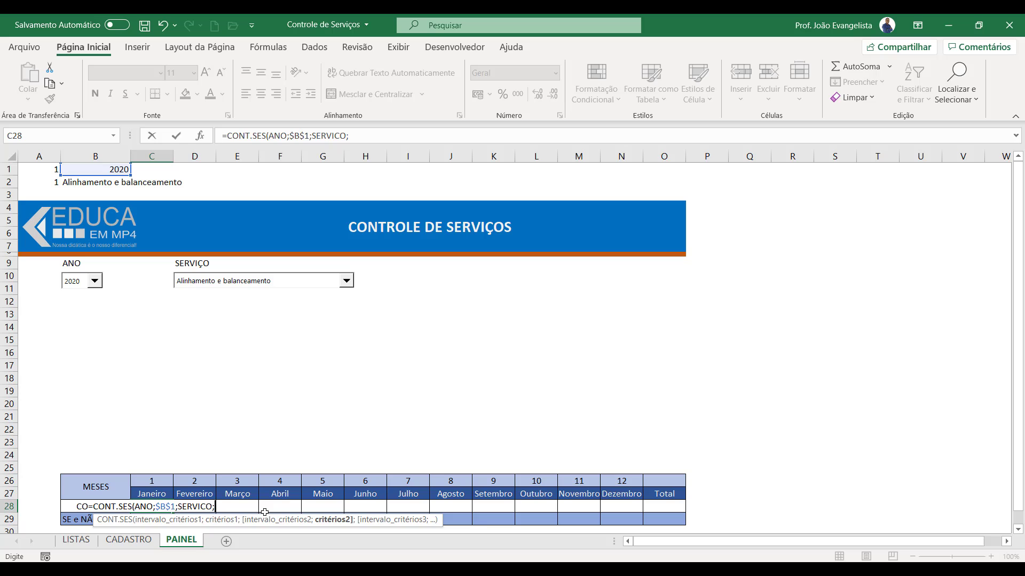
{"action": "left_click", "coordinate": [92, 180]}
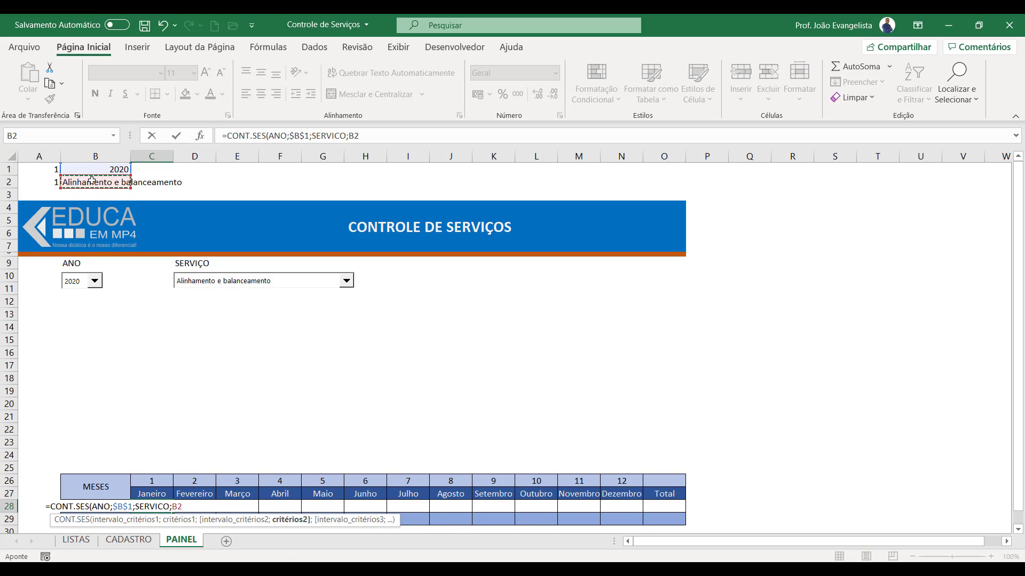
{"action": "key", "text": "F4"}
{"action": "type", "text": ";"}
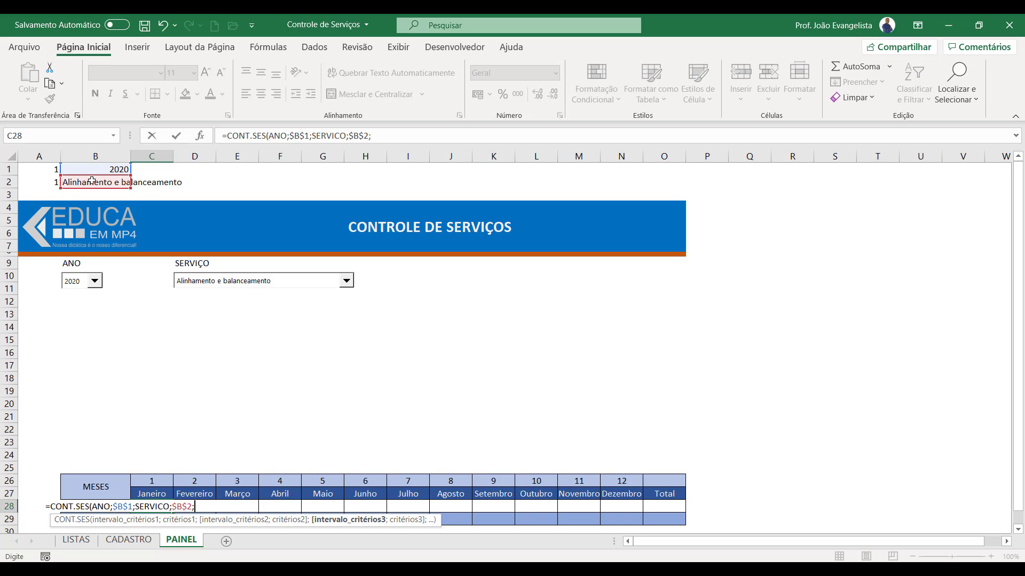
Add the third criteria pair MES with relative cell C26, keeping MES unaccented, and complete the CONT.SES formula.
{"action": "type", "text": "MES"}
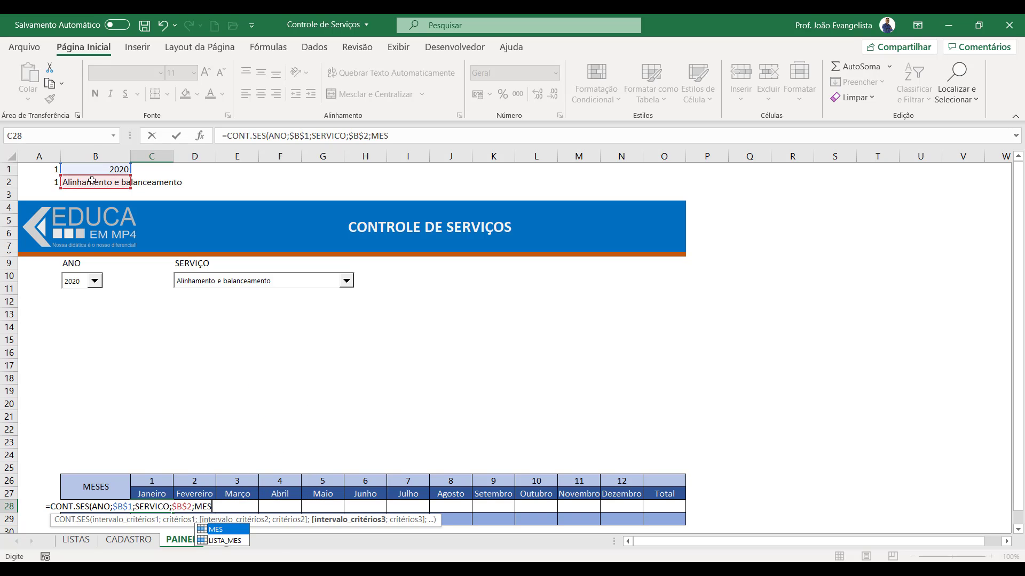
{"action": "key", "text": "Tab"}
{"action": "type", "text": ";"}
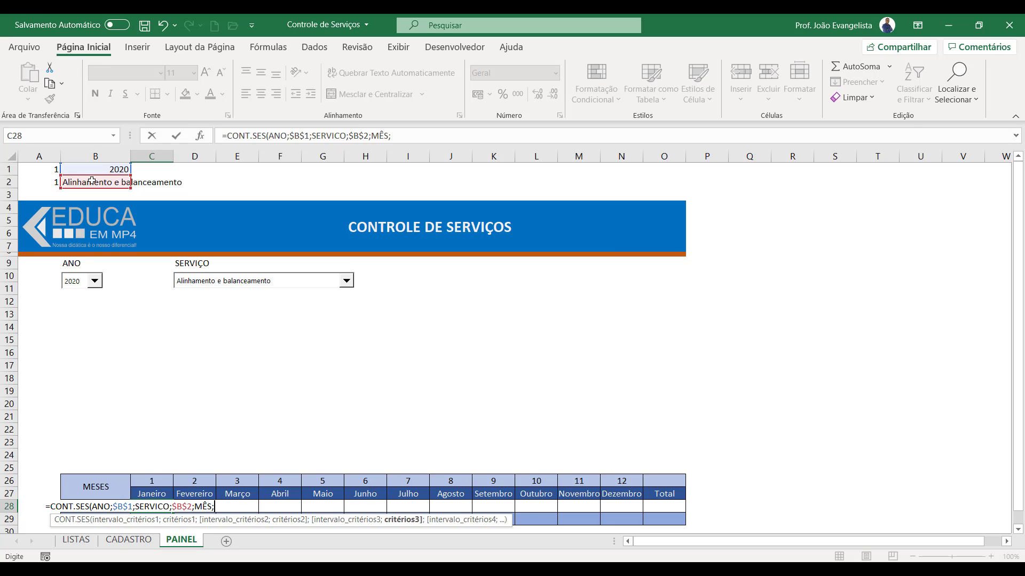
{"action": "key", "text": "ctrl+z"}
{"action": "left_click", "coordinate": [155, 481]}
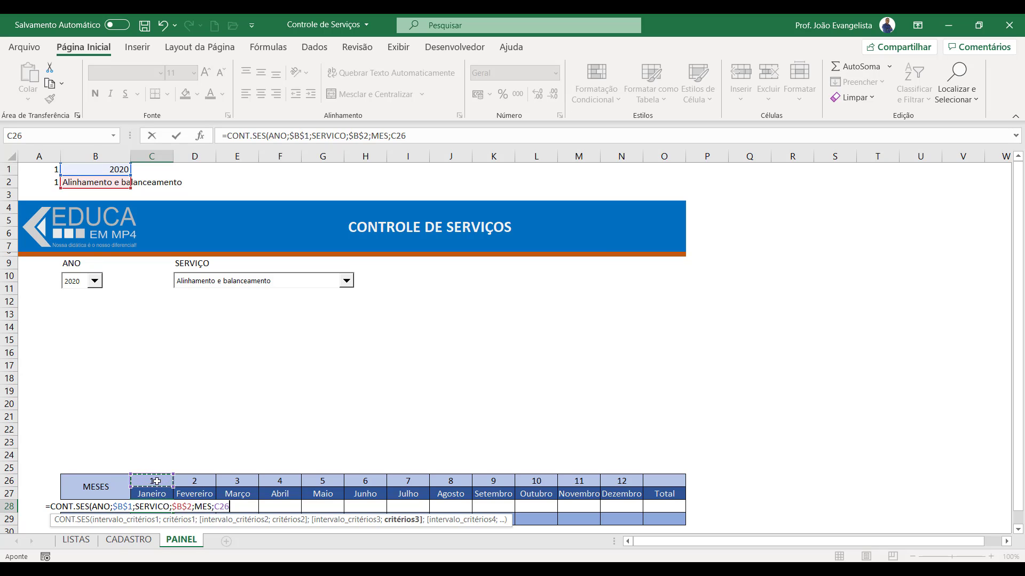
{"action": "type", "text": ")"}
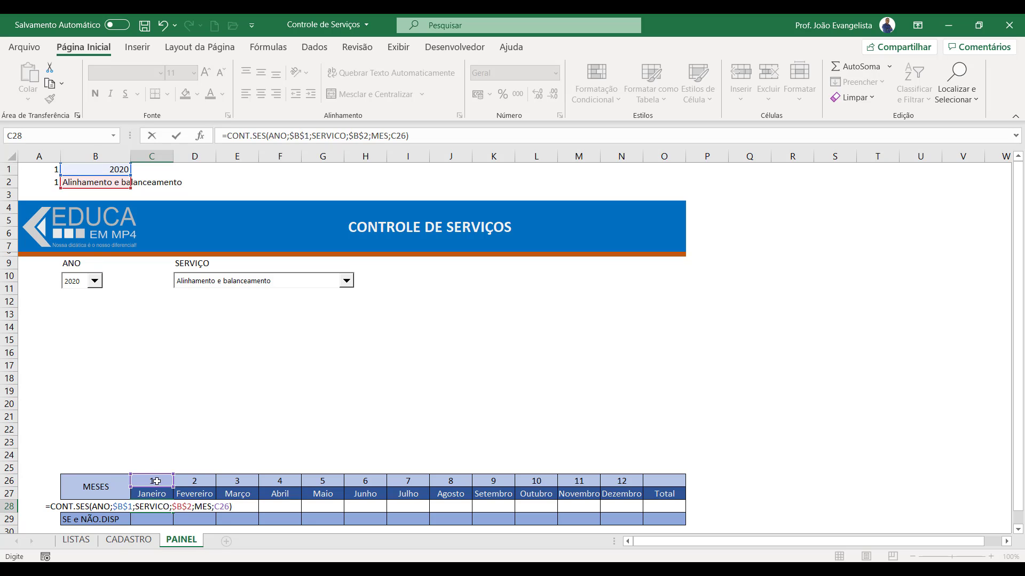
{"action": "key", "text": "Return"}
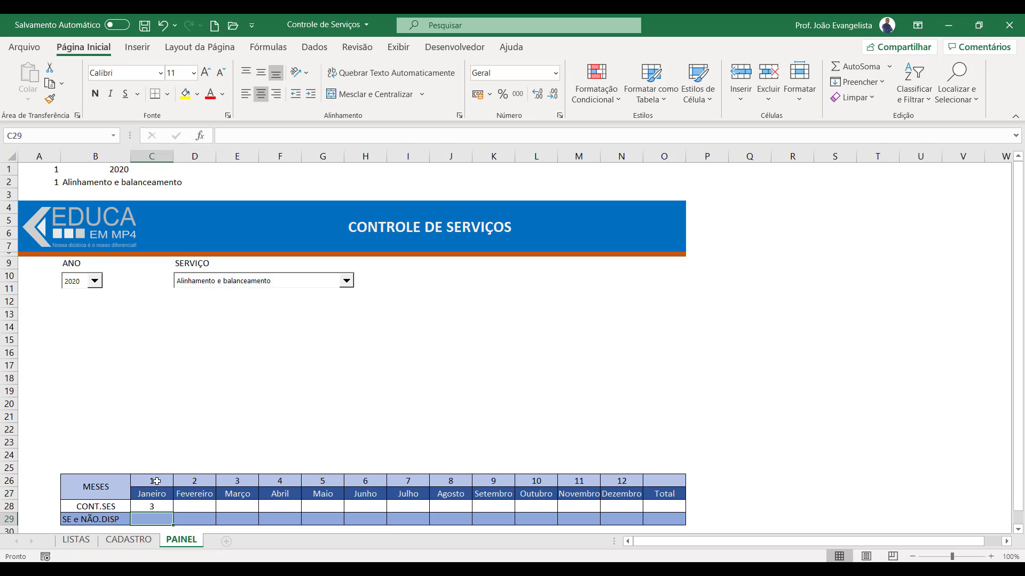
Fill the CONT.SES formula from C28 across to Dezembro in N28, and enter =SOMA(C28:M28) in the Total cell O28.
{"action": "left_click", "coordinate": [158, 506]}
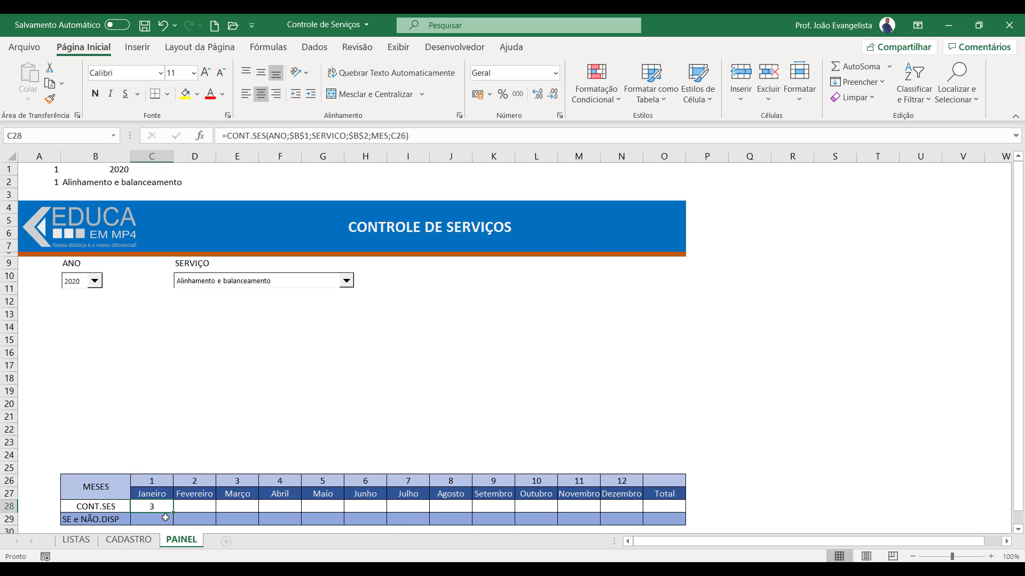
{"action": "left_click_drag", "start_coordinate": [176, 516], "coordinate": [644, 505]}
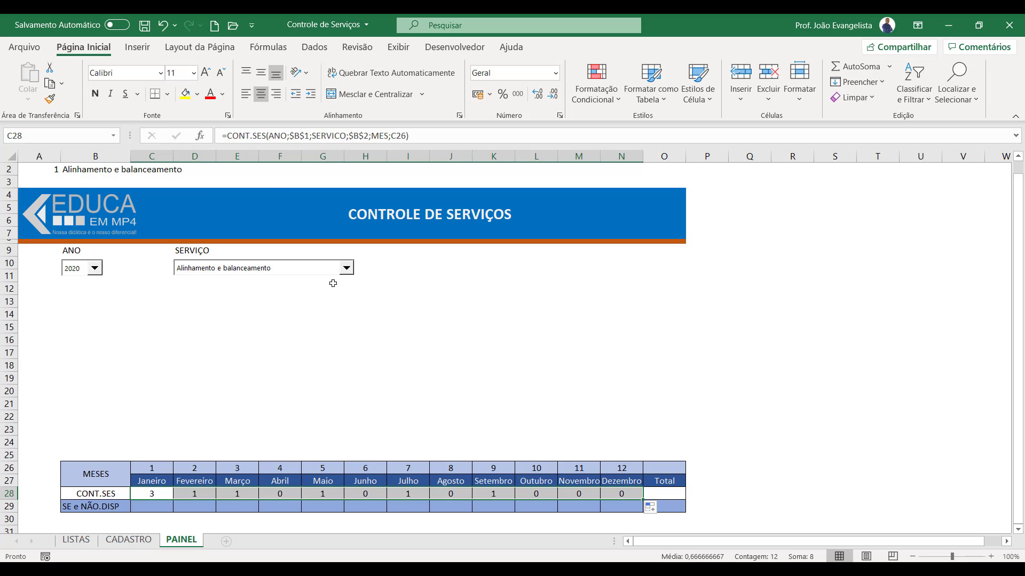
{"action": "left_click", "coordinate": [669, 492]}
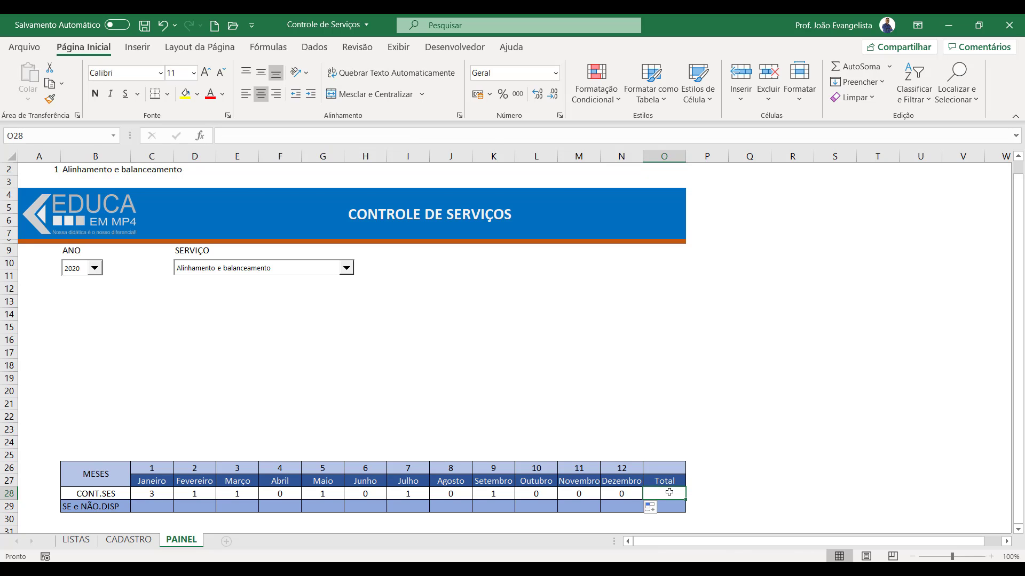
{"action": "type", "text": "=SOMA("}
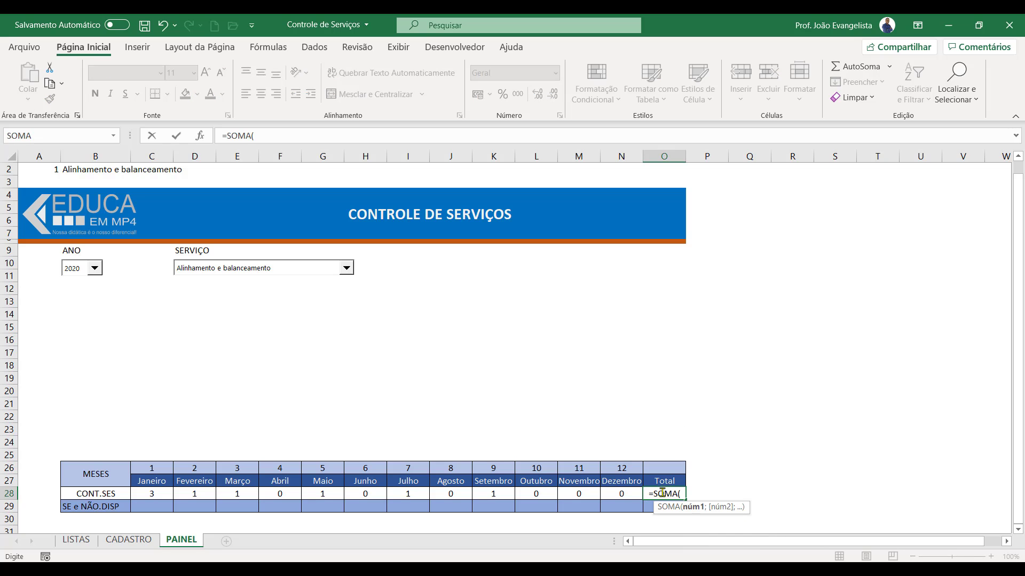
{"action": "left_click", "coordinate": [163, 492]}
{"action": "left_click_drag", "start_coordinate": [163, 492], "coordinate": [582, 494]}
{"action": "type", "text": ")"}
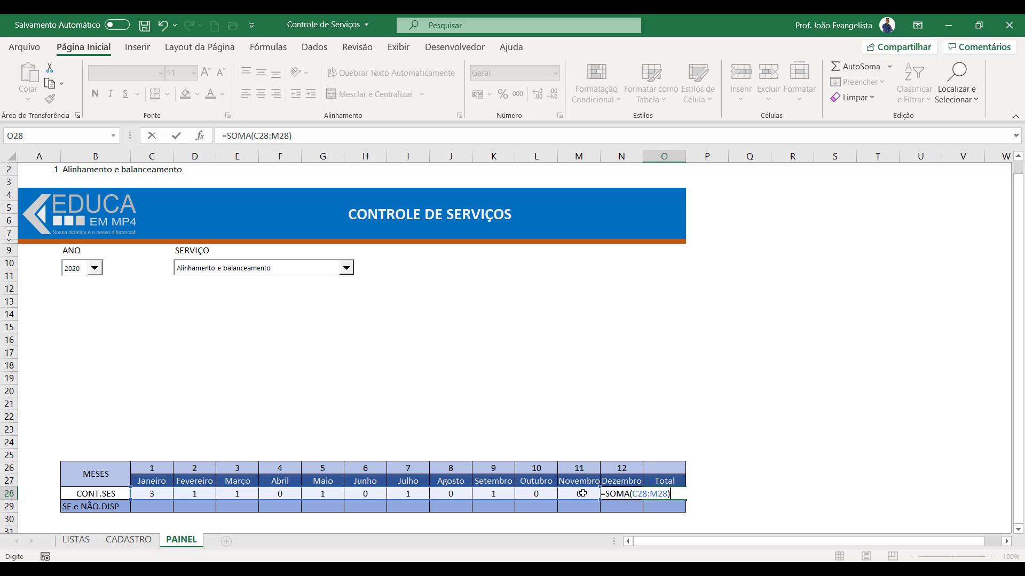
{"action": "key", "text": "Return"}
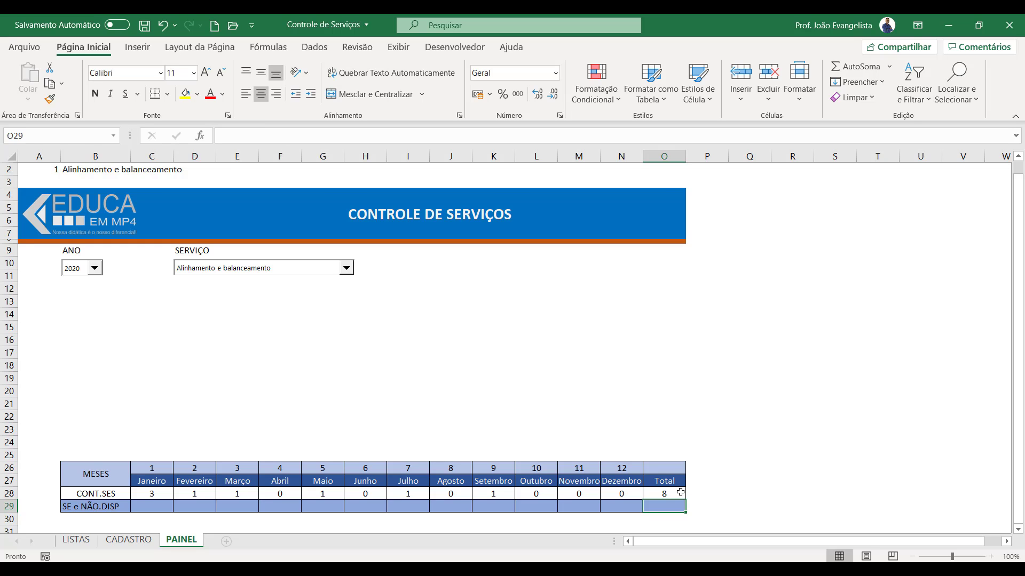
Test the monthly counts by setting SERVIÇO to Alinhamento e balanceamento, Substituição Coifa and finally Troca de velas.
{"action": "left_click", "coordinate": [347, 268]}
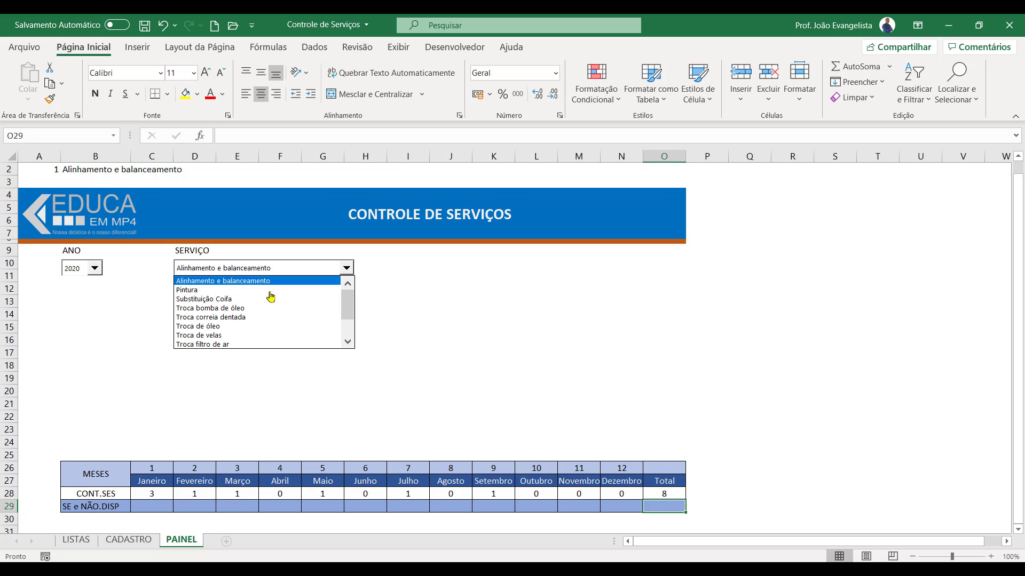
{"action": "left_click", "coordinate": [245, 282]}
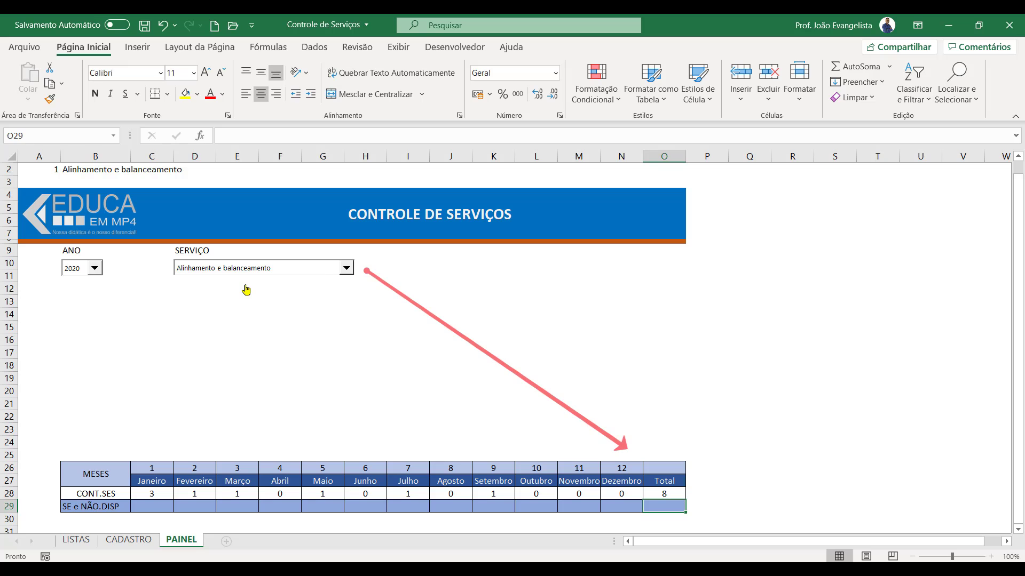
{"action": "left_click", "coordinate": [348, 270]}
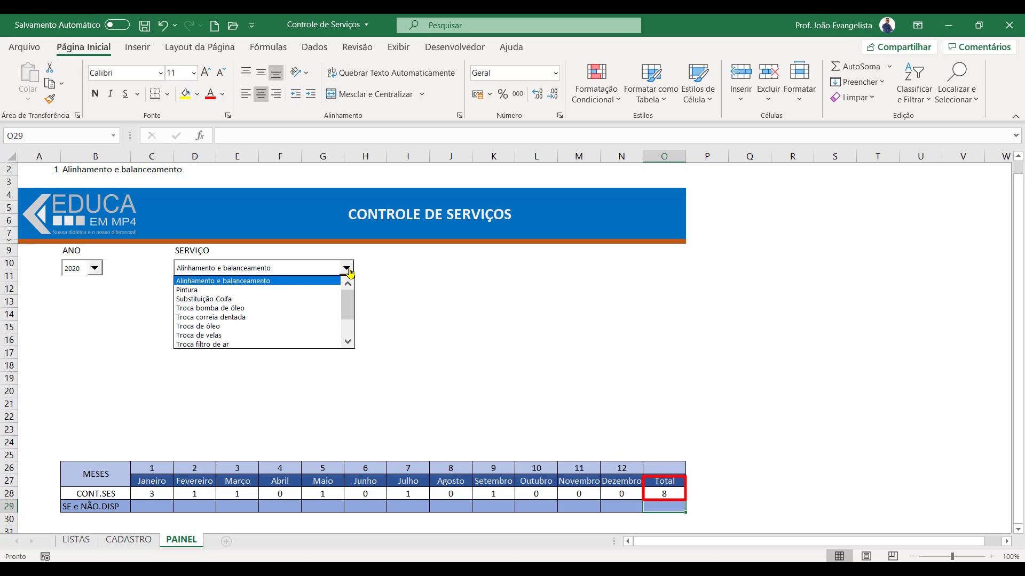
{"action": "left_click", "coordinate": [239, 302]}
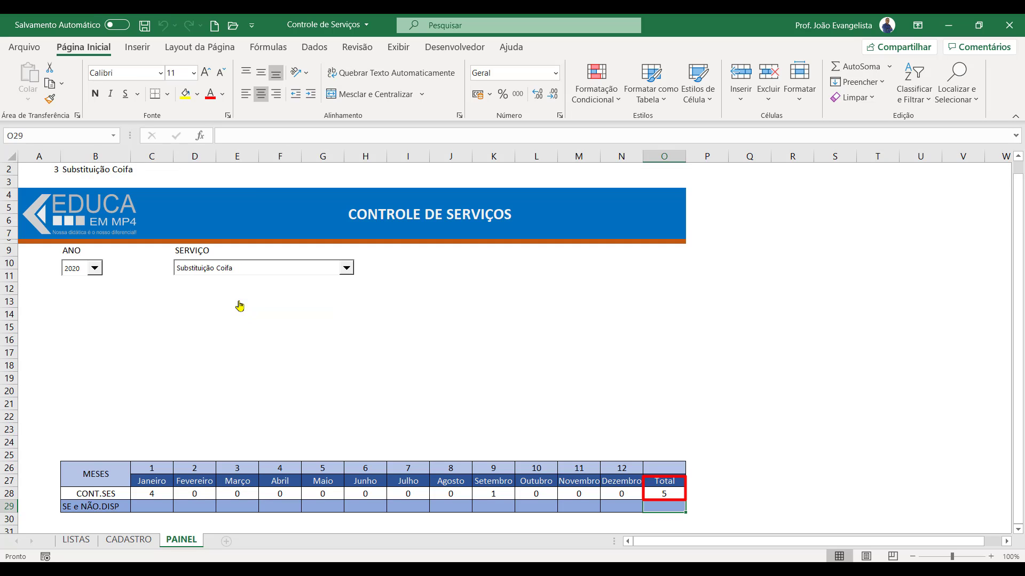
{"action": "left_click", "coordinate": [261, 272]}
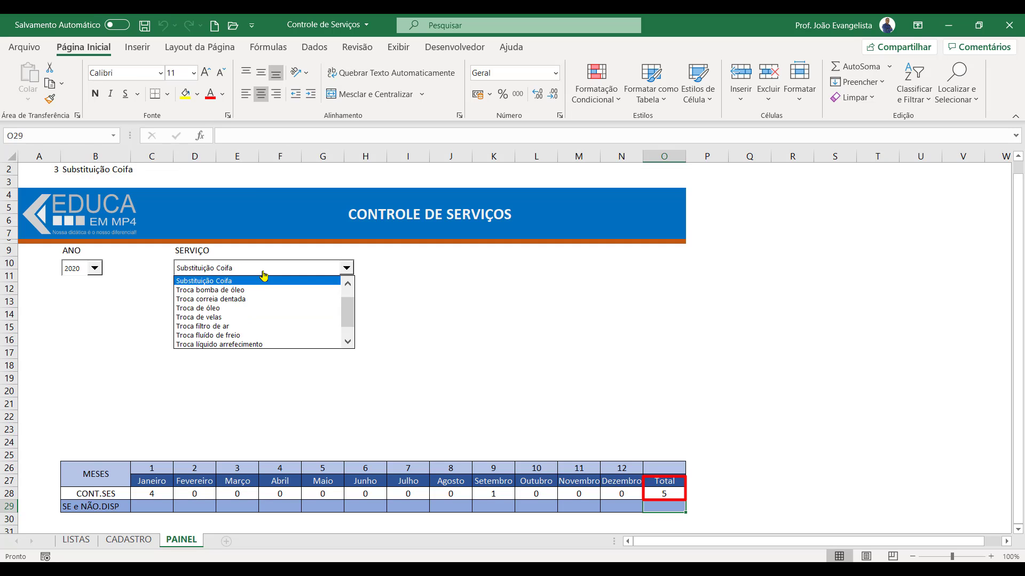
{"action": "left_click", "coordinate": [250, 317]}
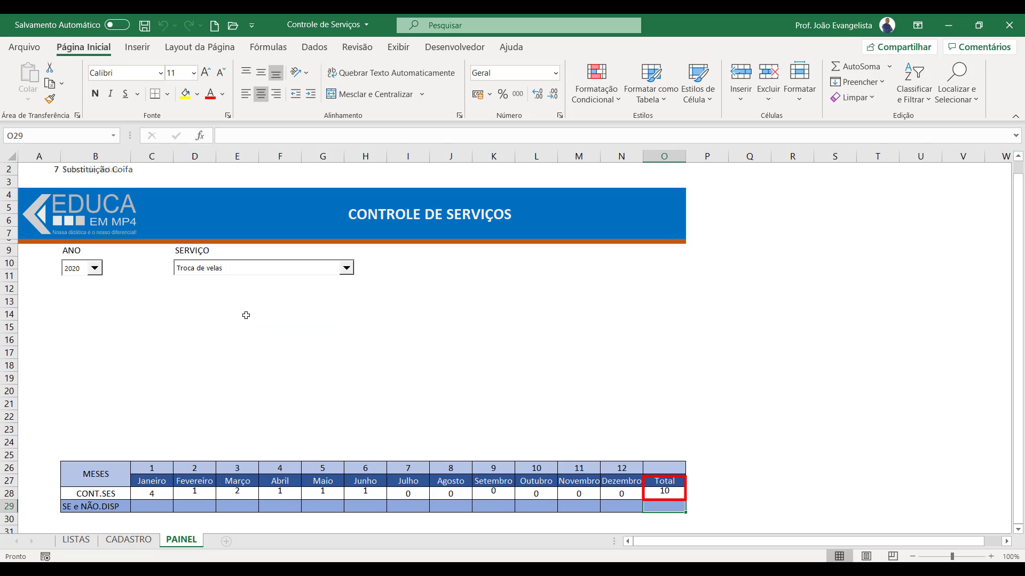